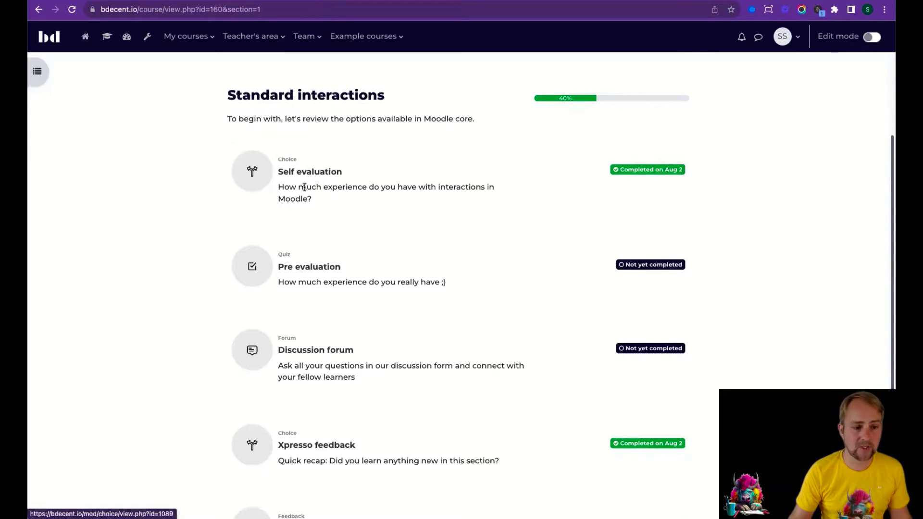
Step: Open the Self evaluation choice, review its response chart for Some and A lot, and return to the course section
left_click(310, 174)
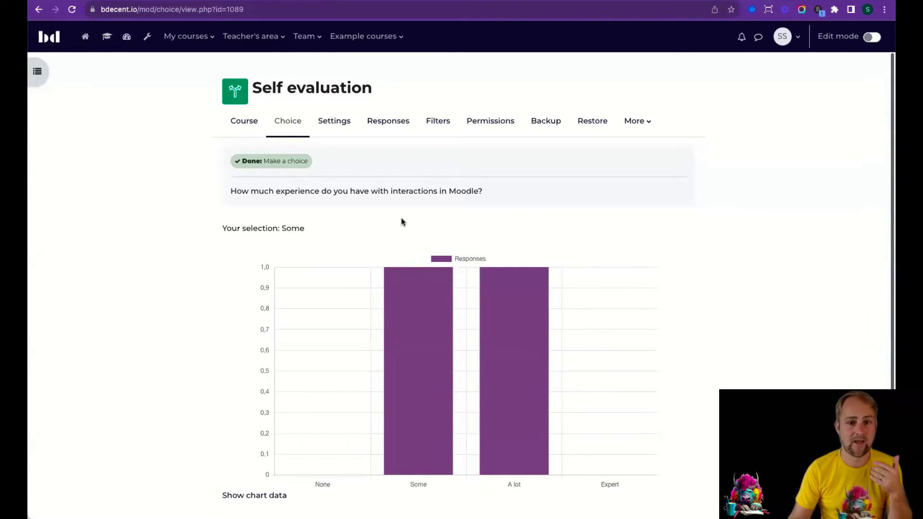
scroll(401, 219, "down", 1)
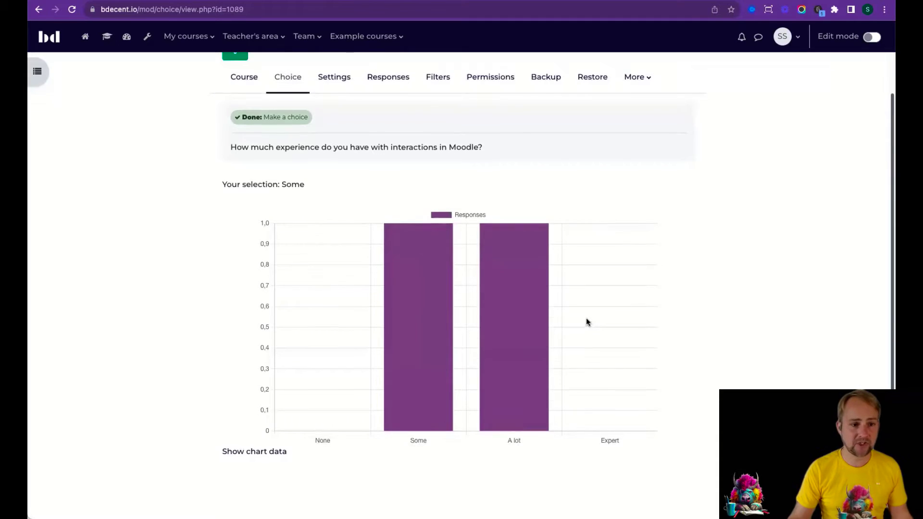
scroll(587, 319, "up", 1)
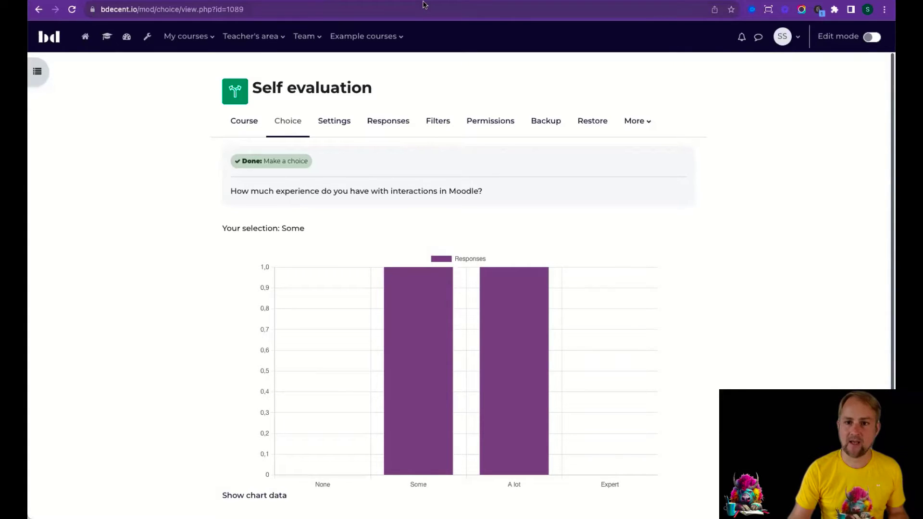
mouse_move(410, 319)
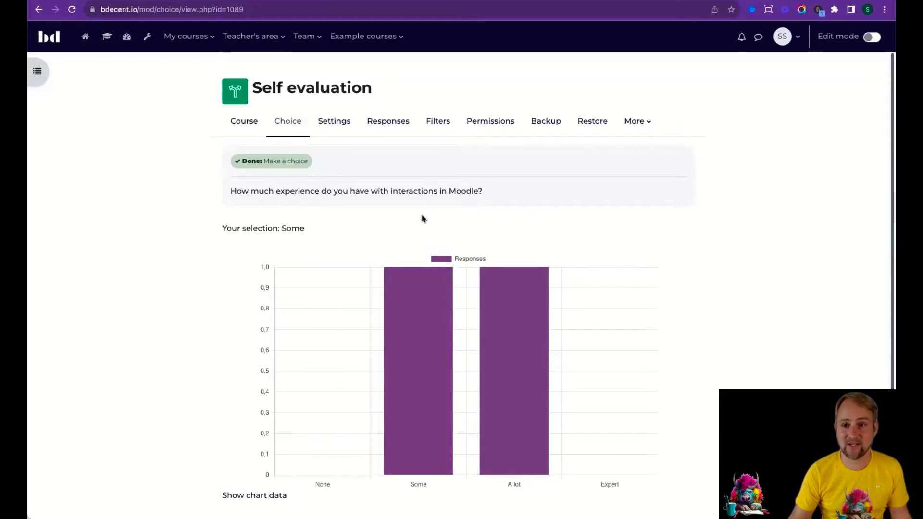
mouse_move(496, 321)
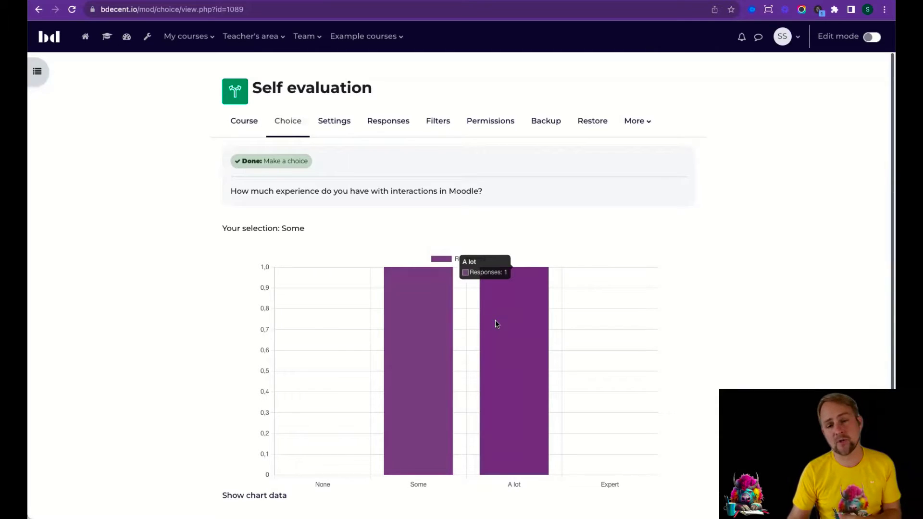
left_click(248, 125)
left_click(38, 9)
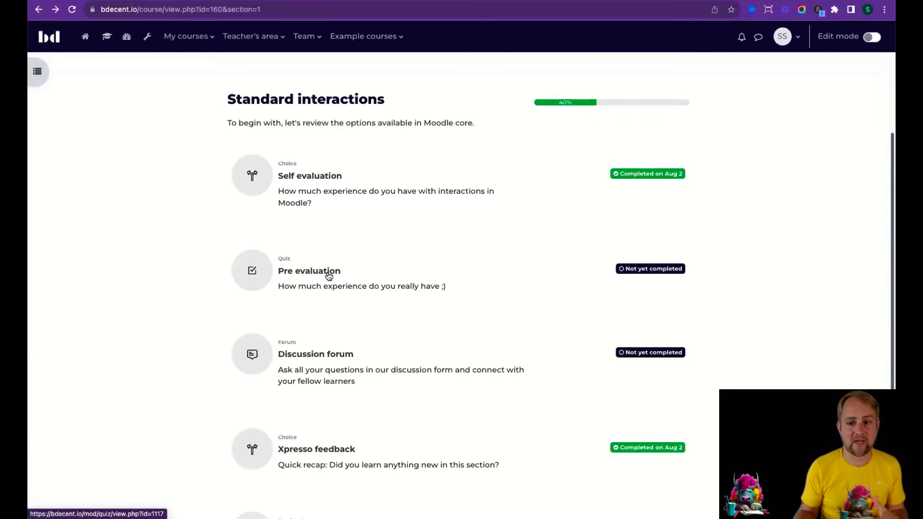
Step: Open the Interactions course's participants and switch from enrolled users to the Groups page
scroll(330, 272, "down", 1)
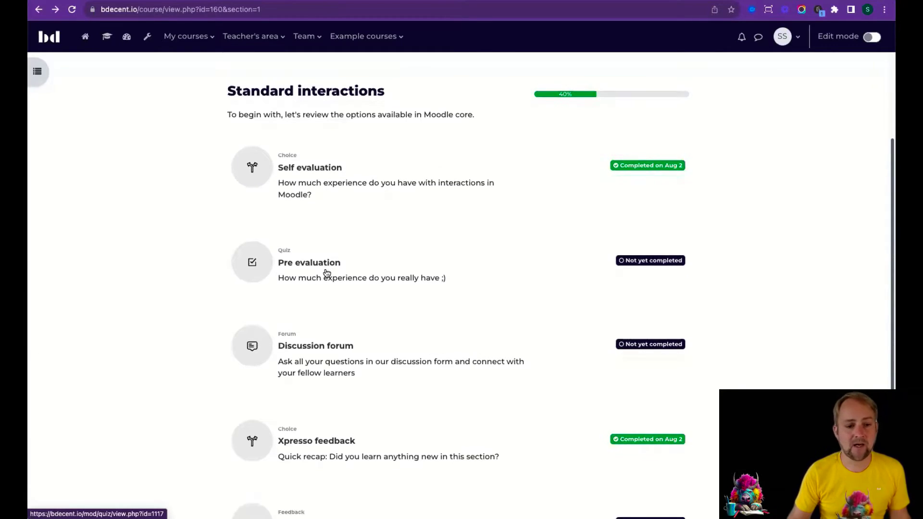
scroll(358, 259, "down", 3)
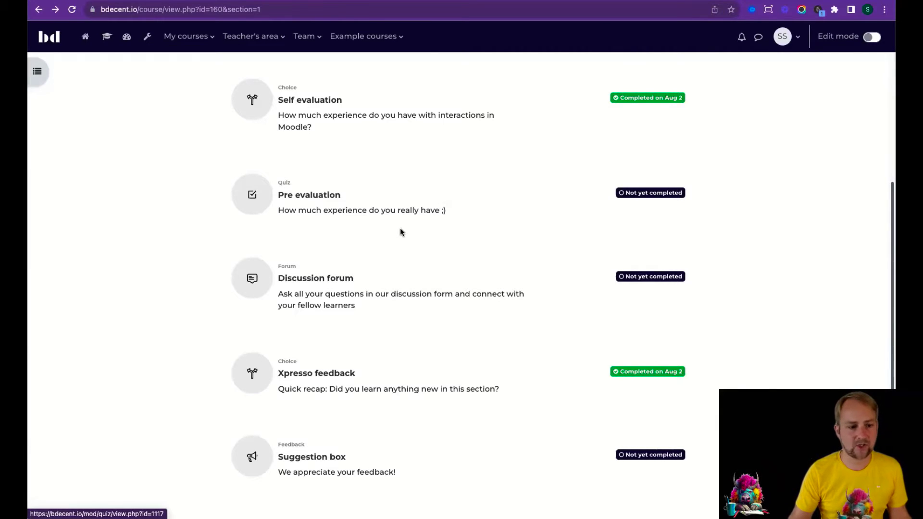
scroll(400, 228, "down", 1)
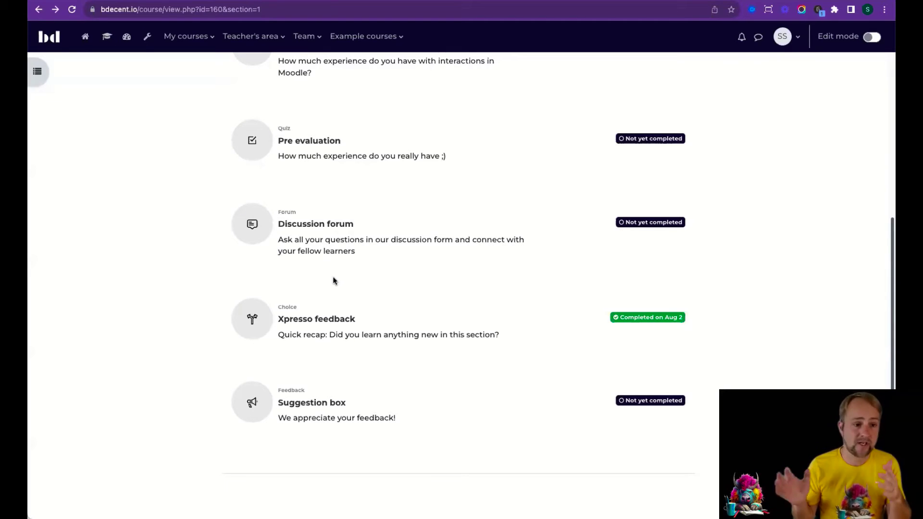
scroll(334, 274, "up", 5)
left_click(346, 138)
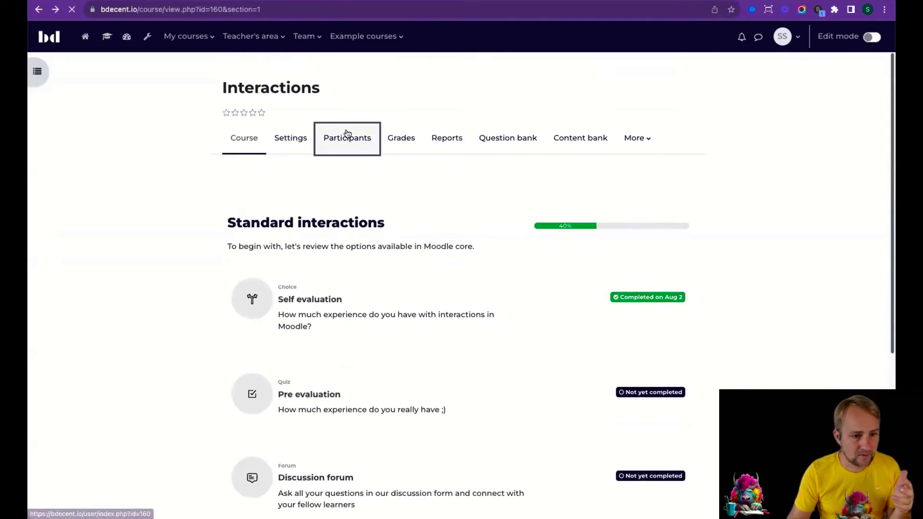
scroll(289, 86, "down", 2)
left_click(288, 85)
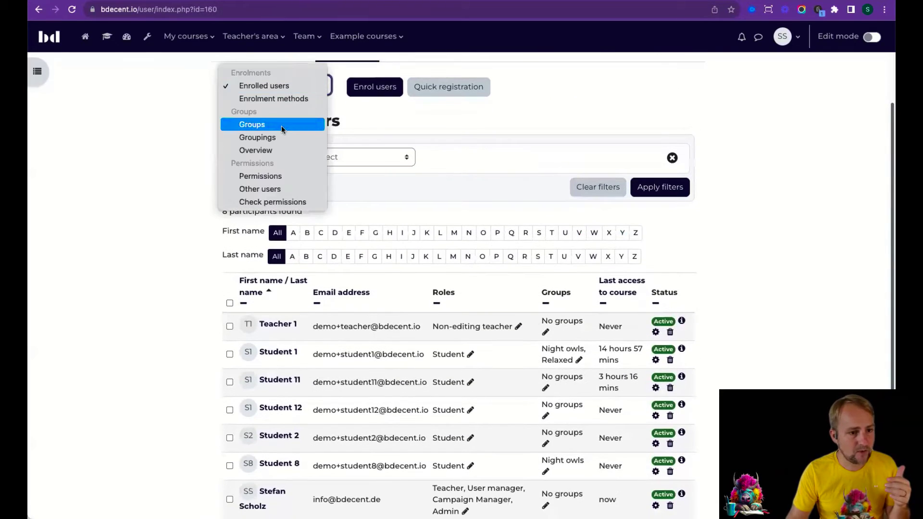
left_click(303, 203)
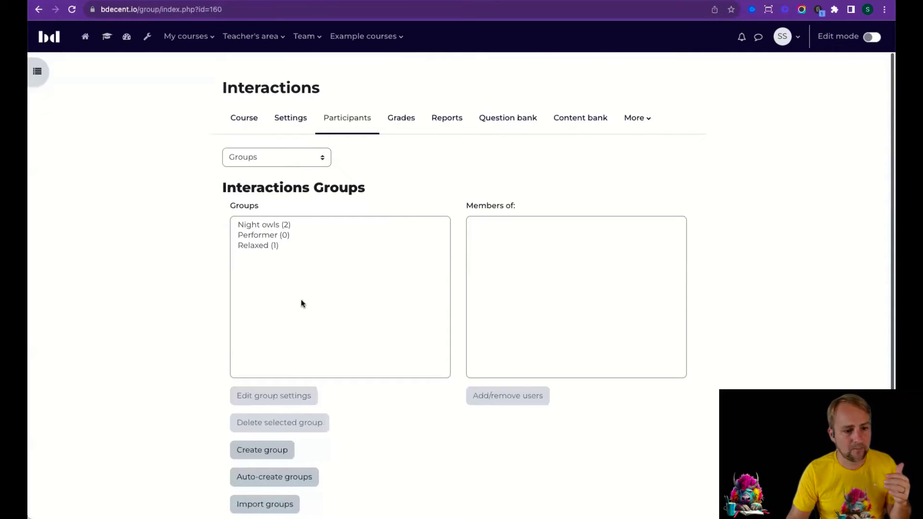
Step: Check the members of the Night owls, Performer and Relaxed groups, and return to the course section
left_click(288, 225)
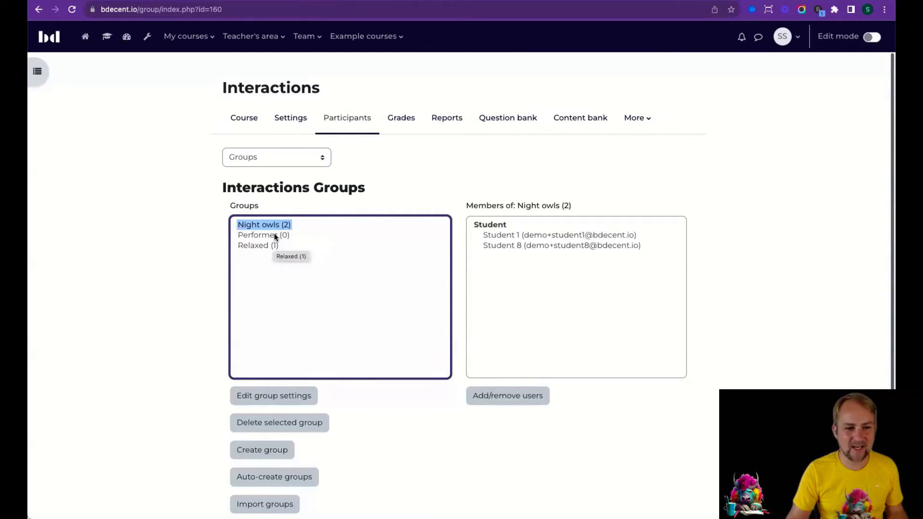
left_click(273, 235)
left_click(271, 244, "shift")
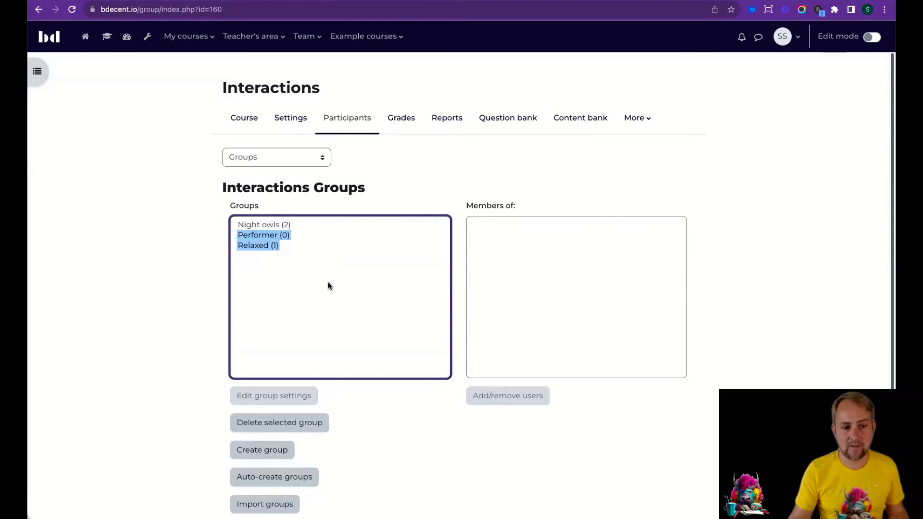
left_click(272, 236)
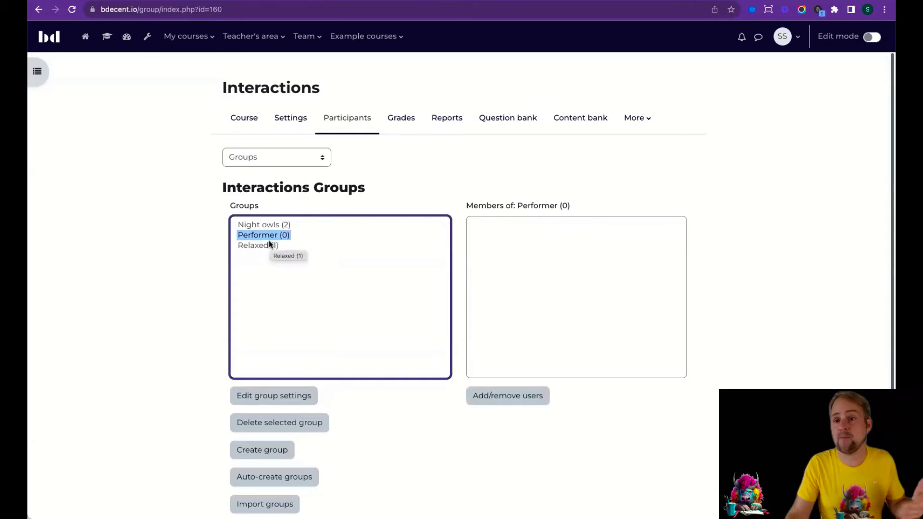
left_click(270, 247)
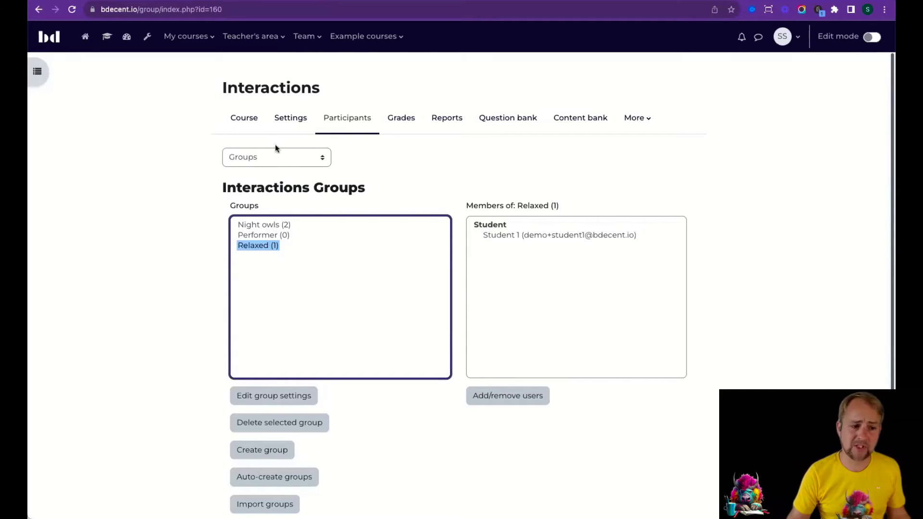
left_click(40, 14)
left_click(40, 14)
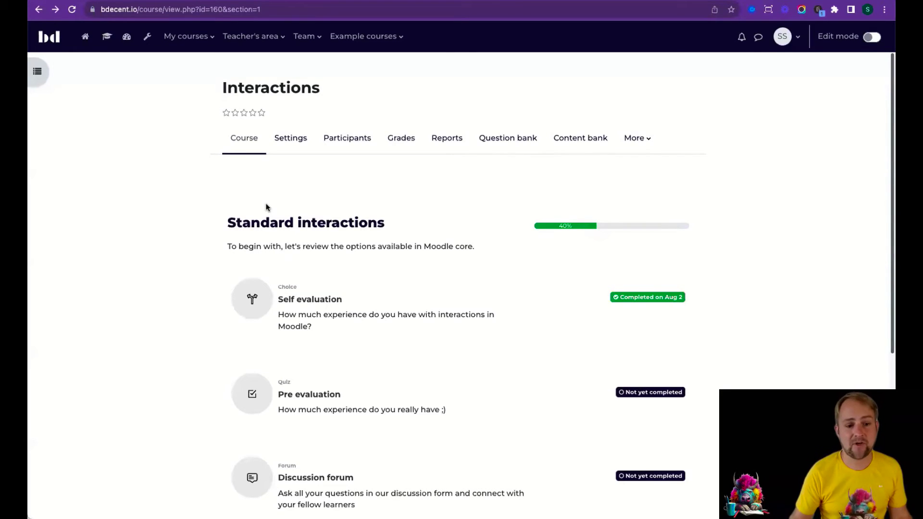
Step: Open the Xpresso feedback choice, review its question and response chart, and return to the course section
scroll(284, 244, "down", 5)
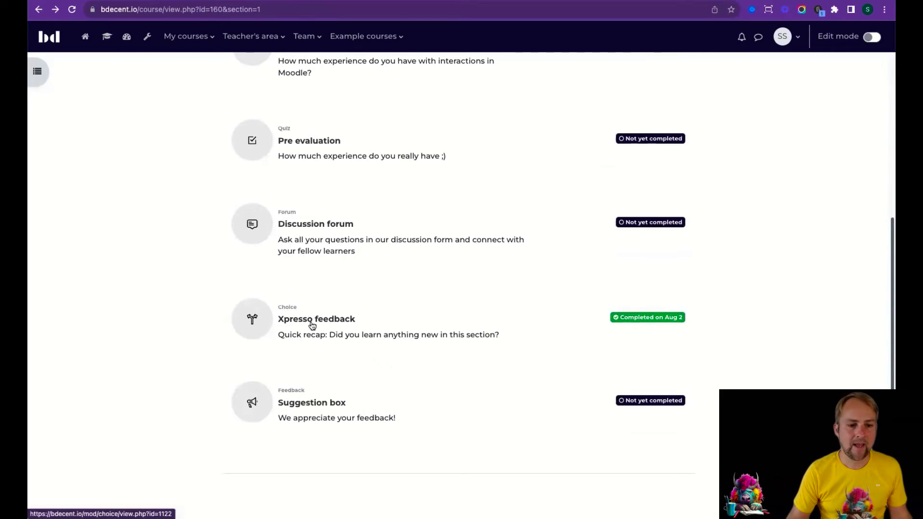
scroll(350, 317, "up", 1)
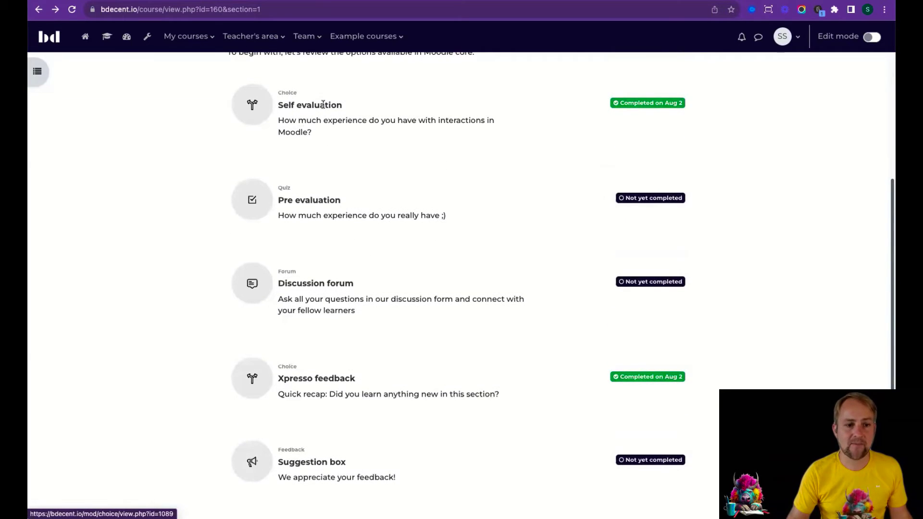
scroll(344, 348, "down", 1)
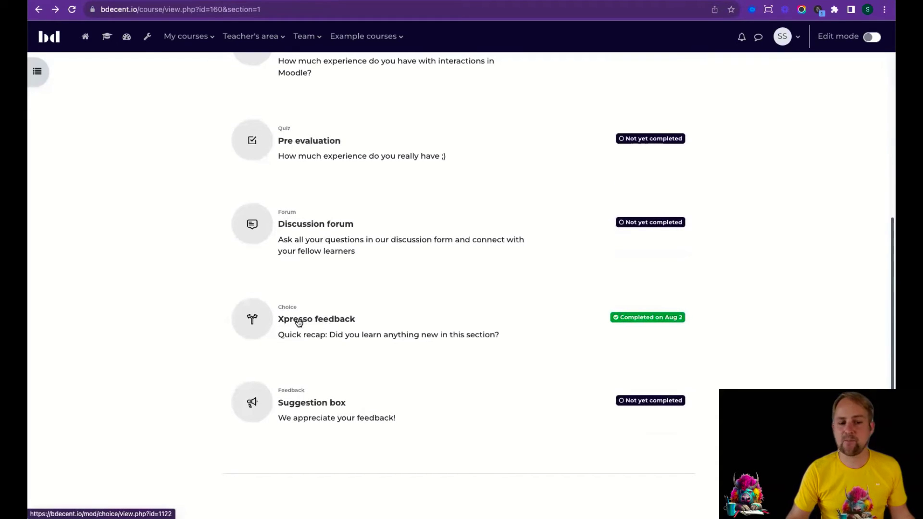
left_click(321, 325)
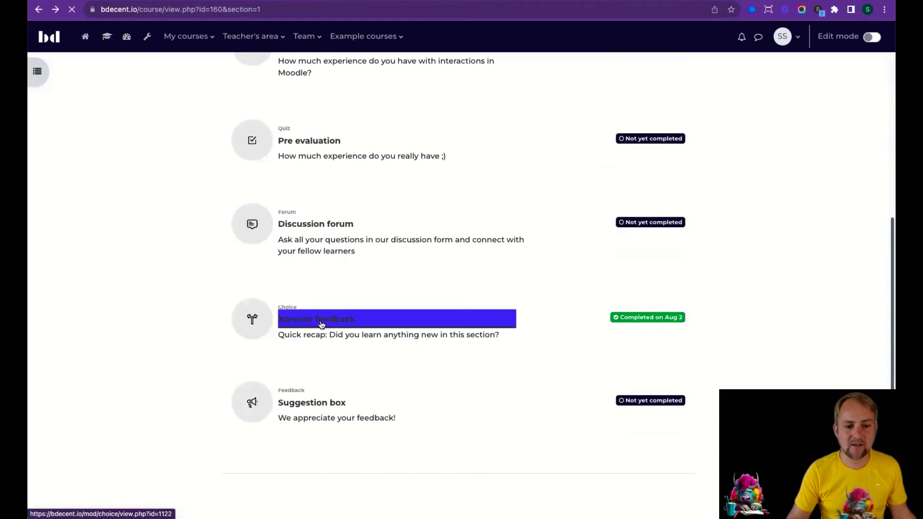
triple_click(360, 175)
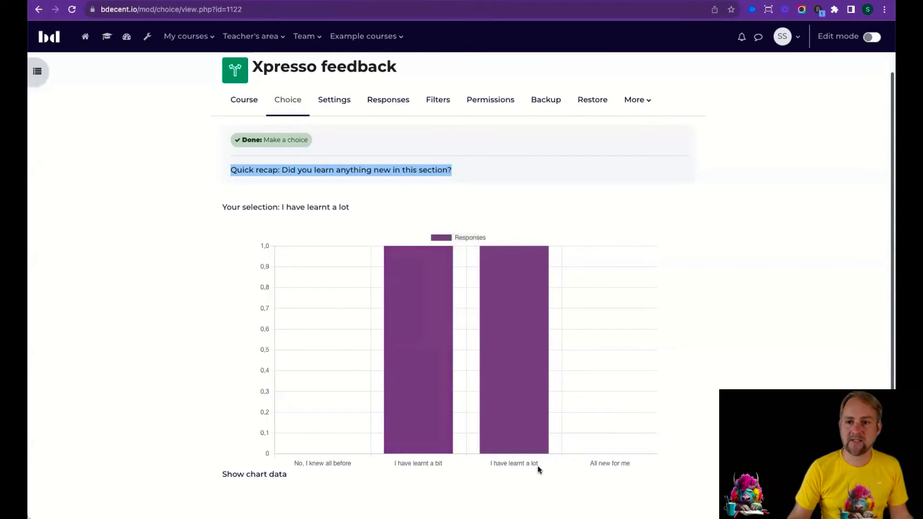
left_click(573, 167)
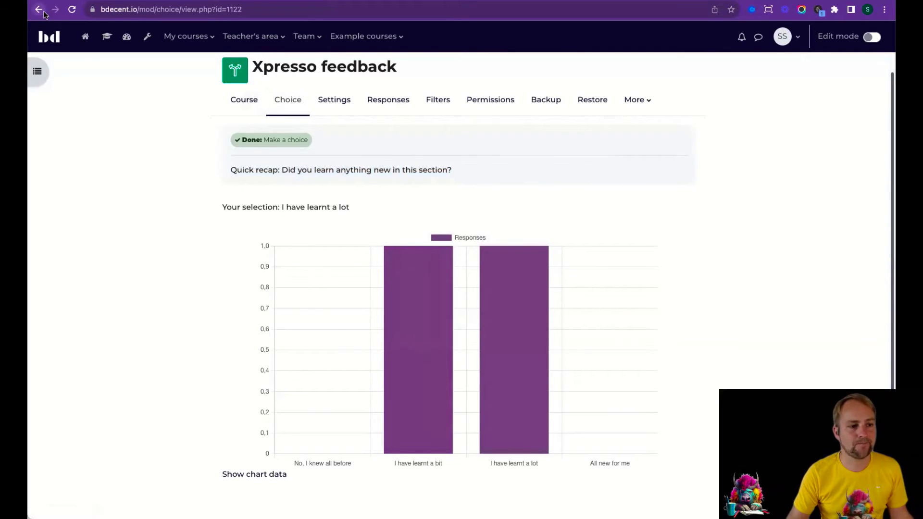
key("super+bracketleft")
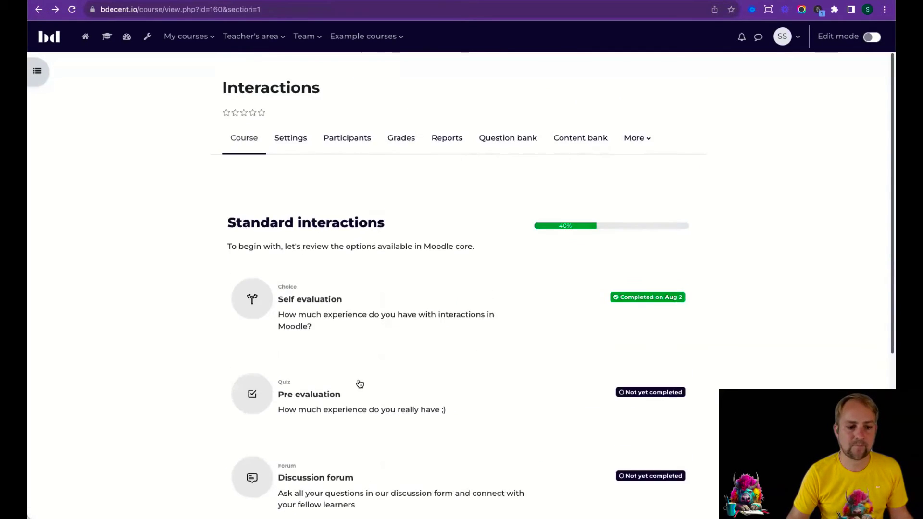
Step: Open the Suggestion box feedback, view its answer form without submitting anything, and return to the course section
scroll(356, 383, "down", 5)
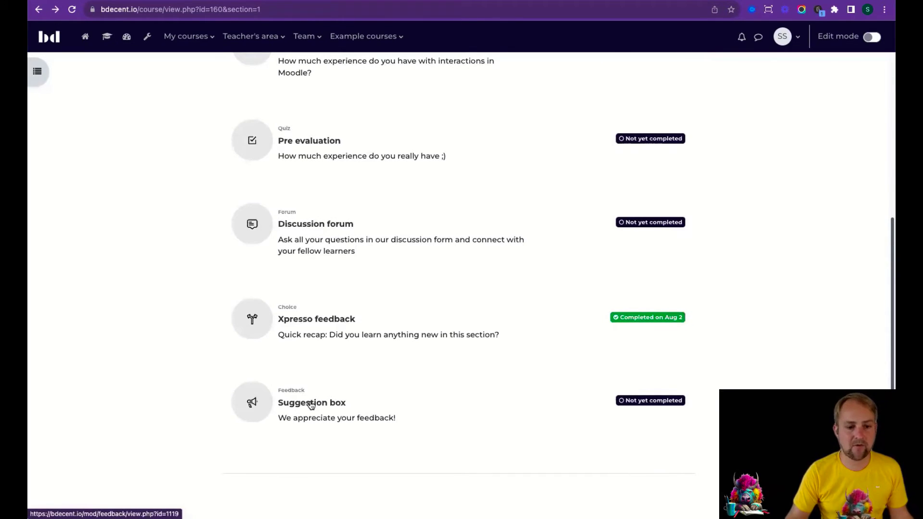
left_click(311, 405)
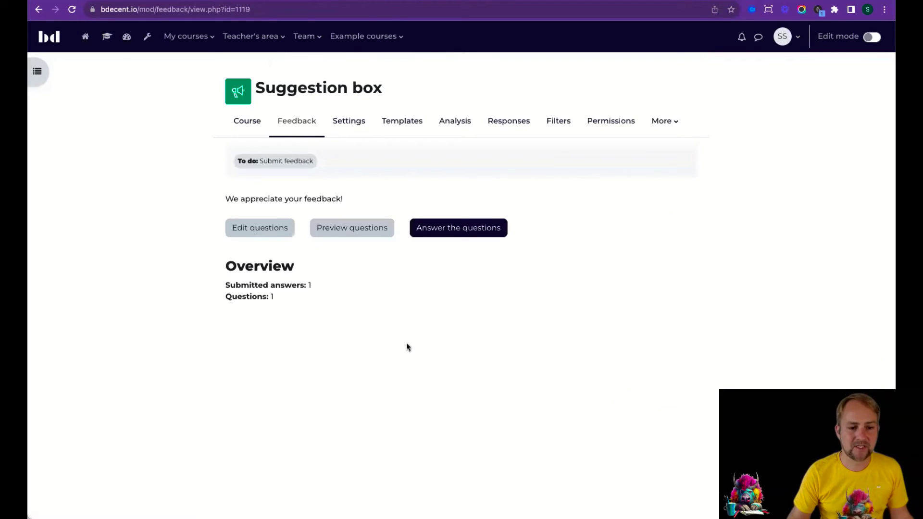
left_click(447, 229)
scroll(459, 304, "down", 3)
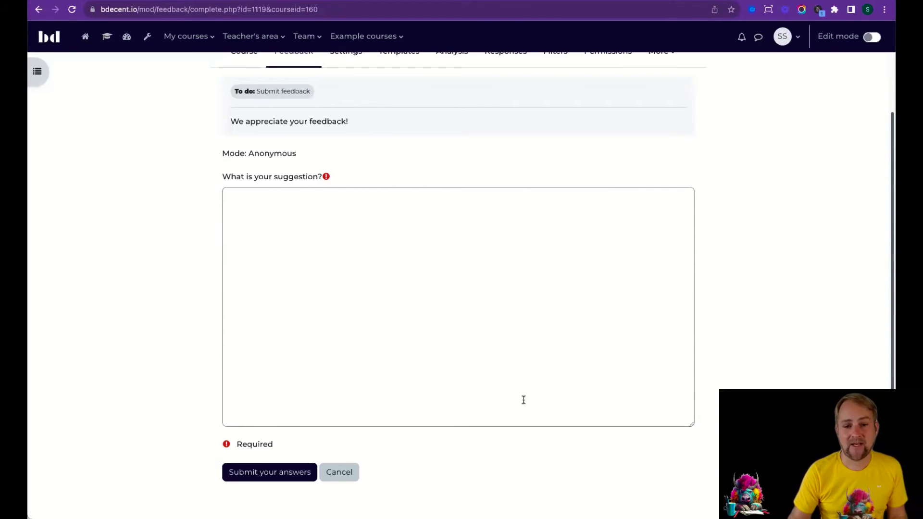
scroll(517, 371, "up", 2)
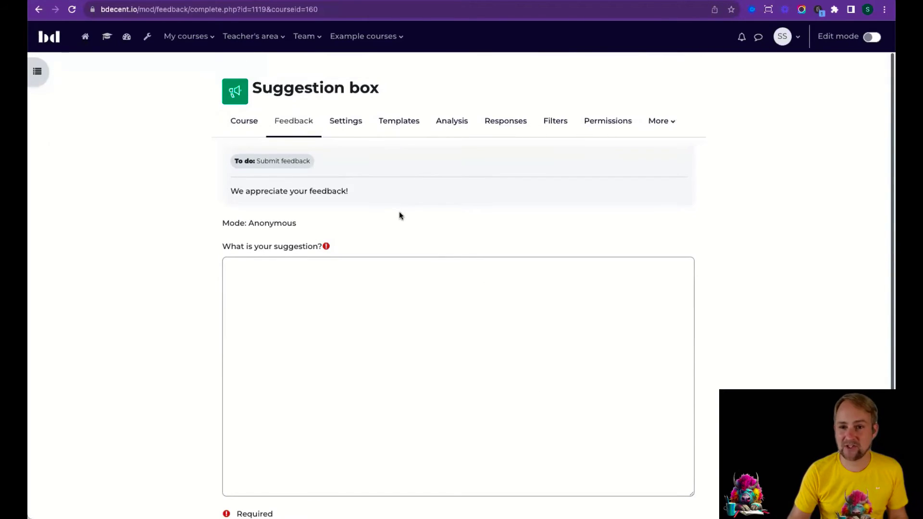
left_click(38, 11)
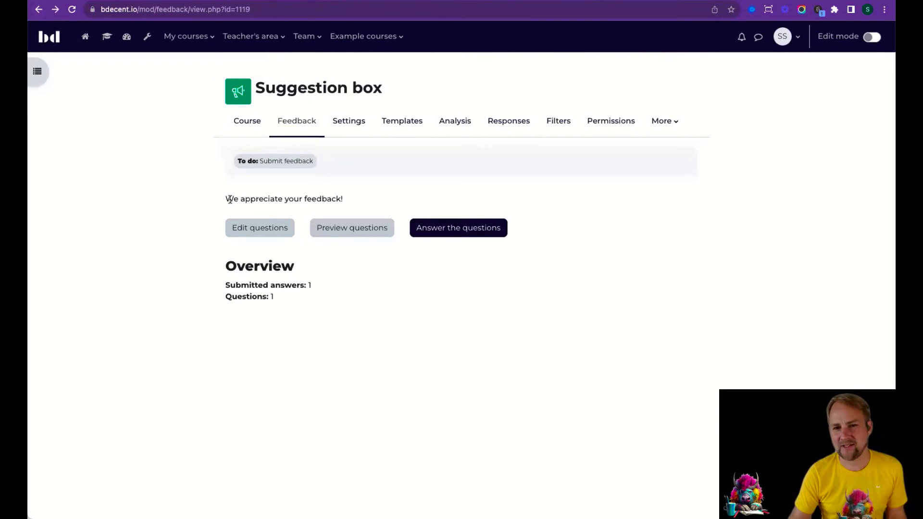
left_click(39, 10)
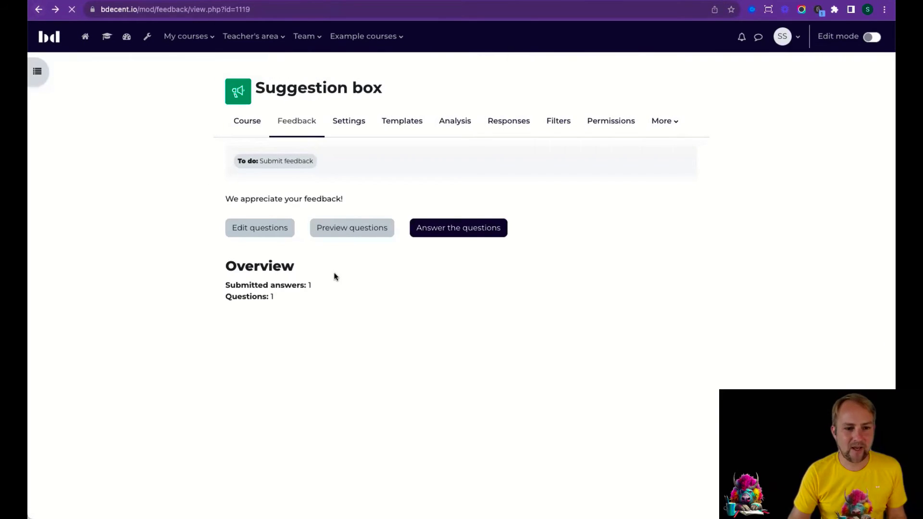
Step: Review the activities under Standard interactions and open the course's participants list
scroll(408, 334, "down", 4)
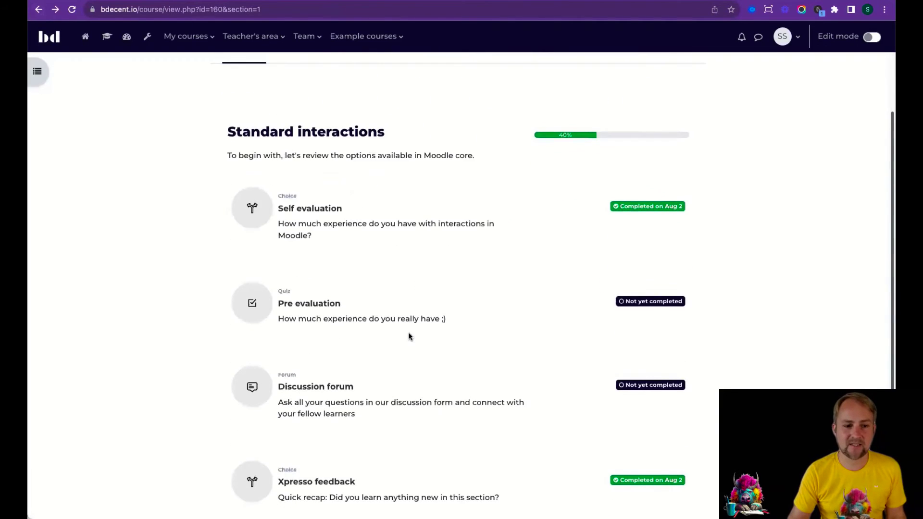
scroll(408, 333, "down", 1)
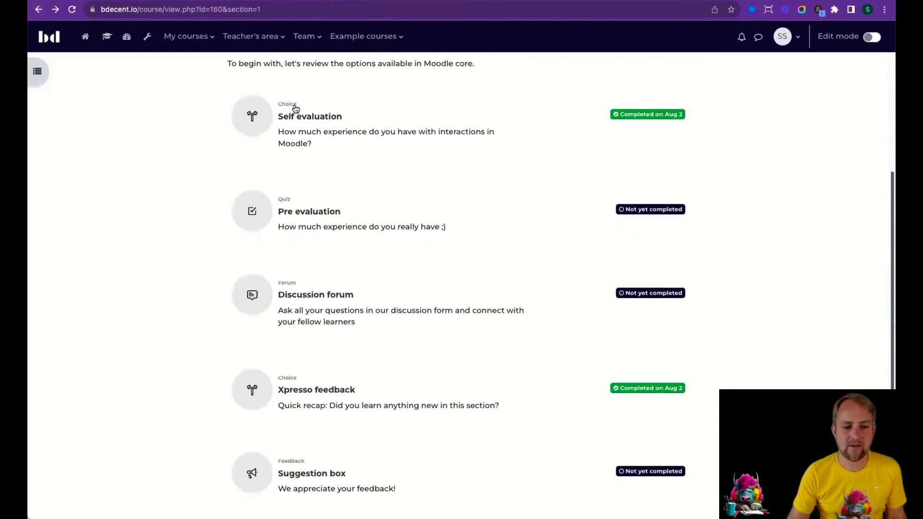
scroll(313, 373, "down", 1)
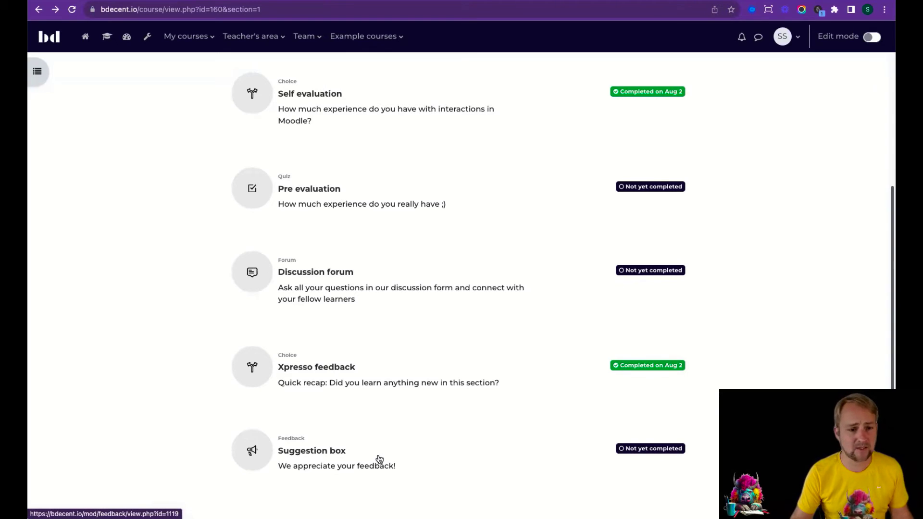
scroll(531, 122, "up", 5)
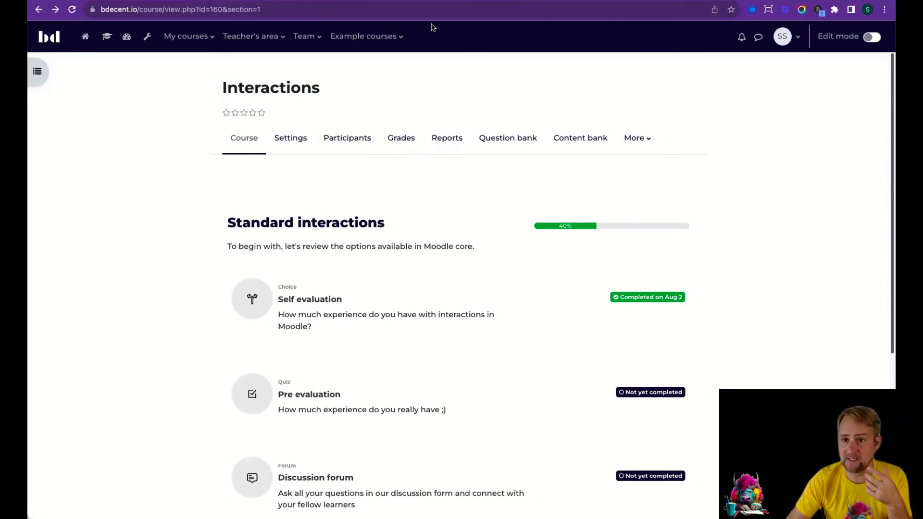
left_click(365, 149)
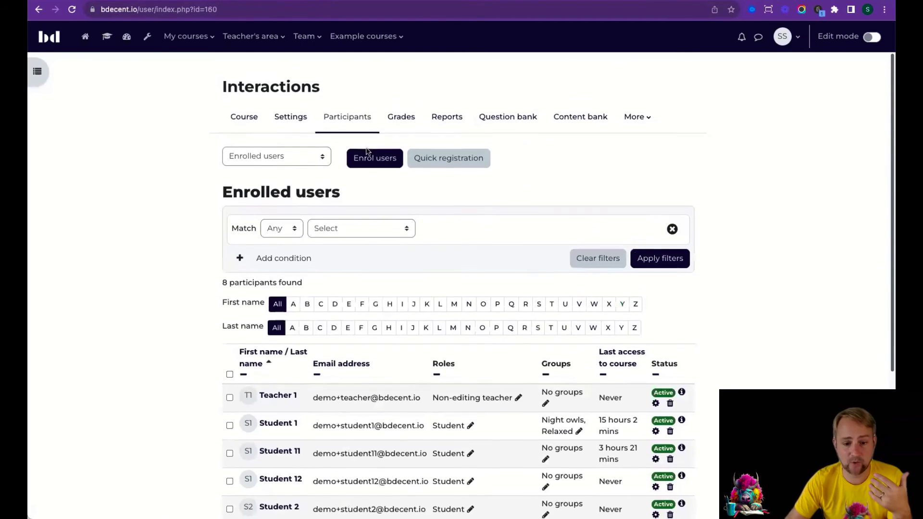
Step: Add the participant with the profile photo at the end of the enrolled users list to the Night owls group and save
scroll(368, 153, "down", 2)
scroll(378, 156, "down", 4)
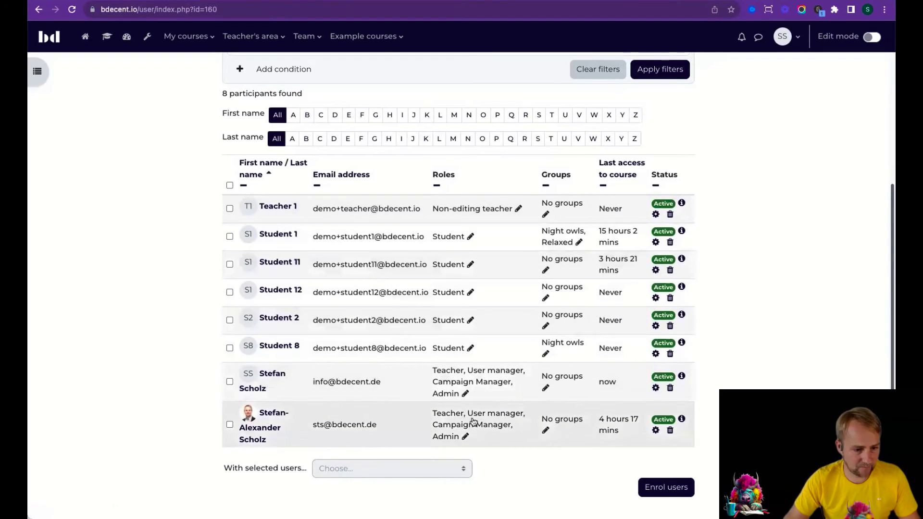
triple_click(551, 433)
left_click(547, 431)
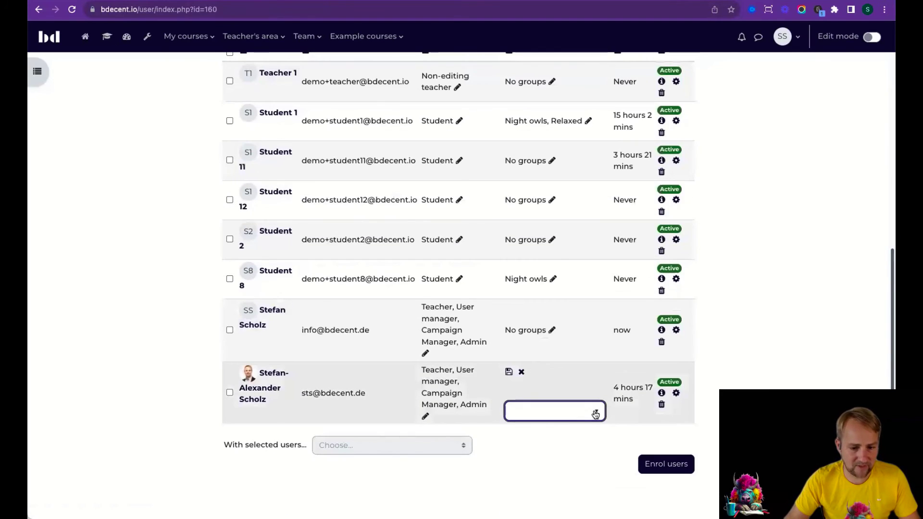
left_click(596, 411)
left_click(539, 434)
left_click(508, 372)
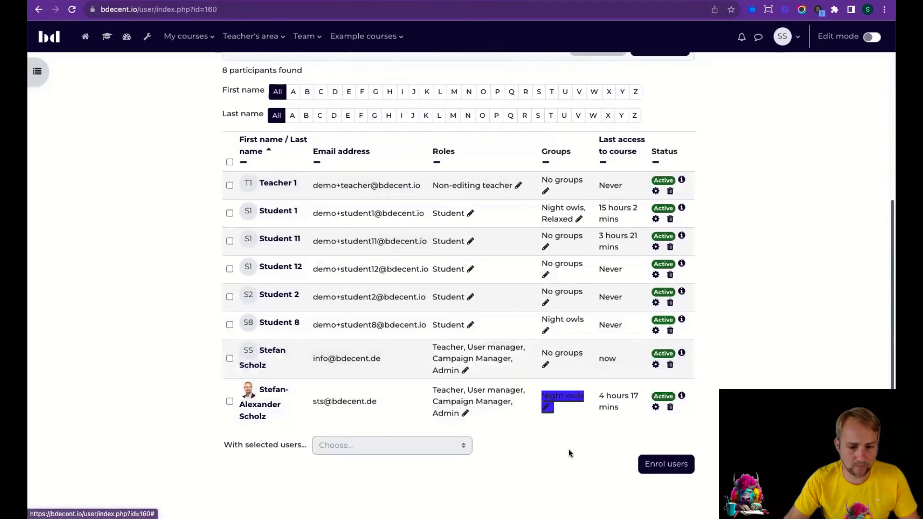
Step: Check Student 8's group assignment, then assign Student 2 to the Night owls group and save
left_click(546, 330)
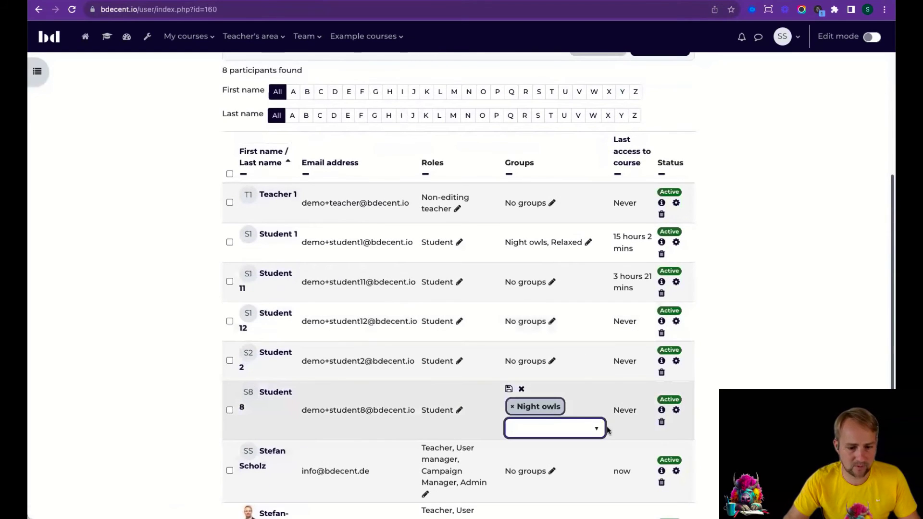
left_click(509, 388)
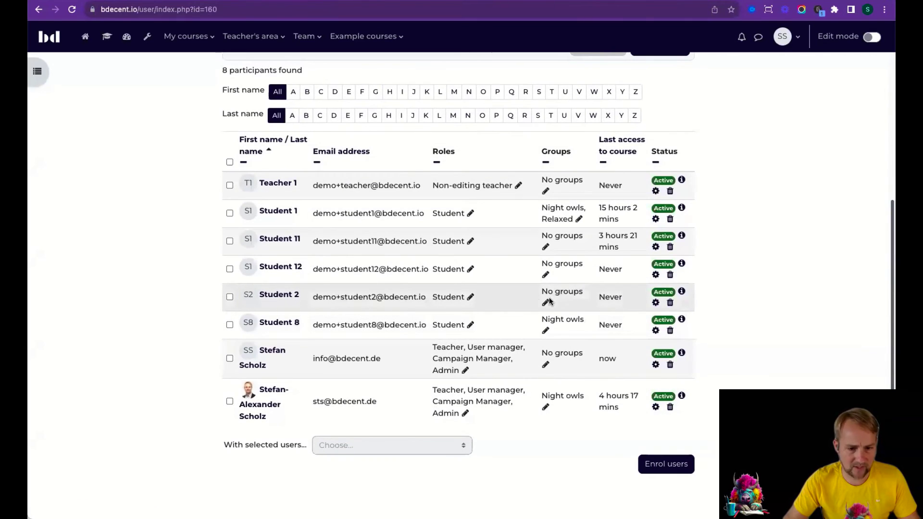
left_click(546, 302)
left_click(596, 389)
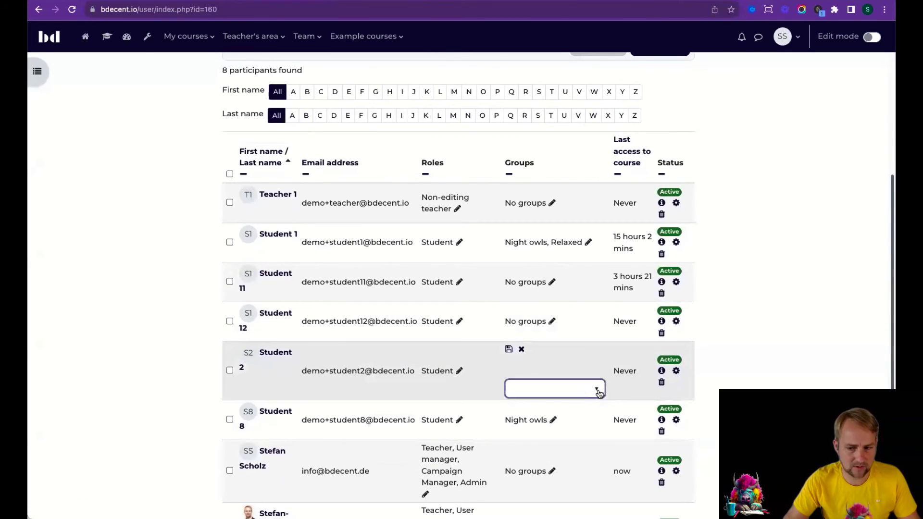
left_click(539, 412)
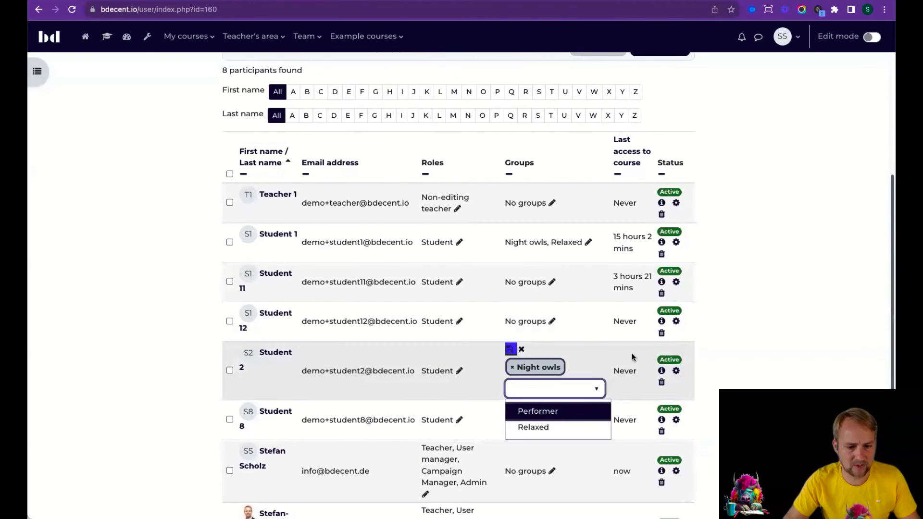
left_click(508, 350)
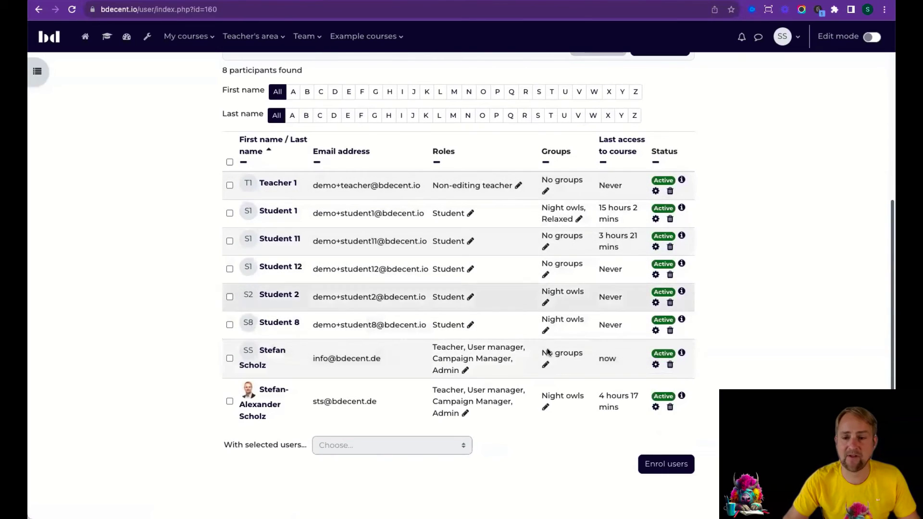
Step: Switch from the enrolled users list to the course's groups and open the settings of the Night owls group
scroll(484, 283, "up", 3)
scroll(483, 284, "up", 1)
left_click(278, 157)
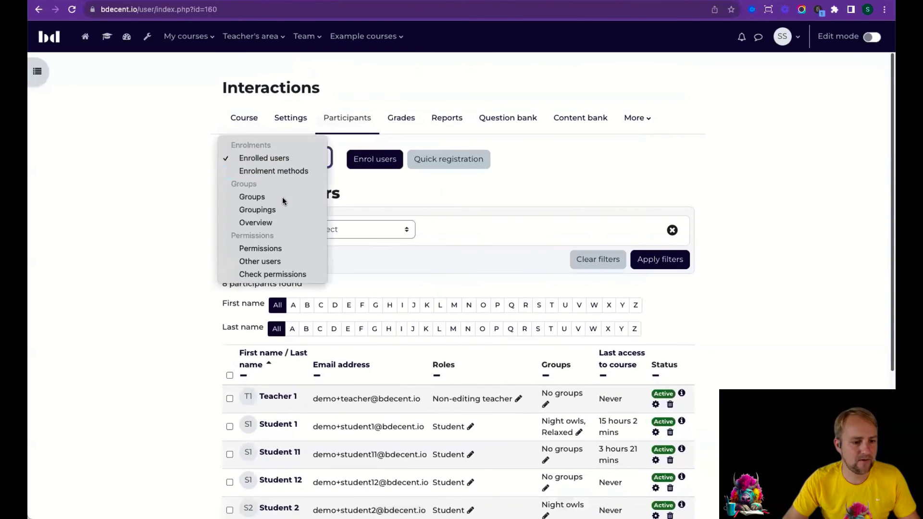
left_click(282, 197)
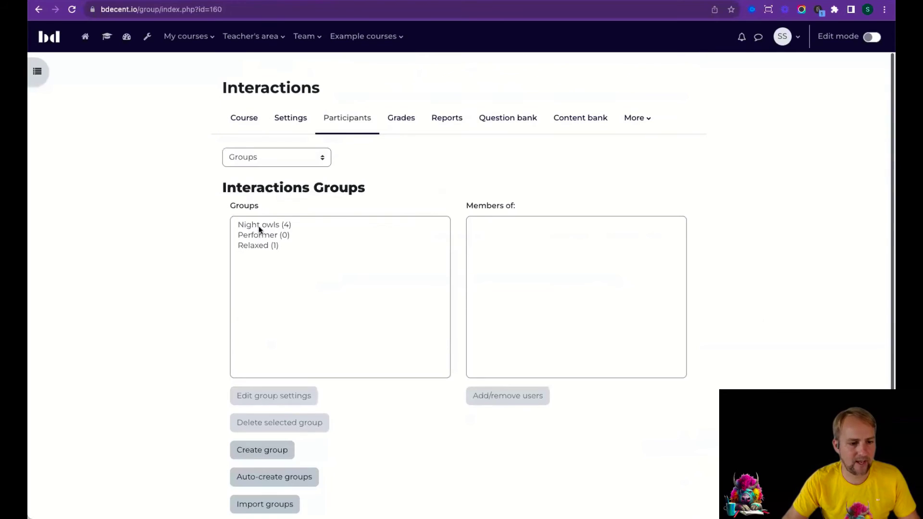
left_click(264, 224)
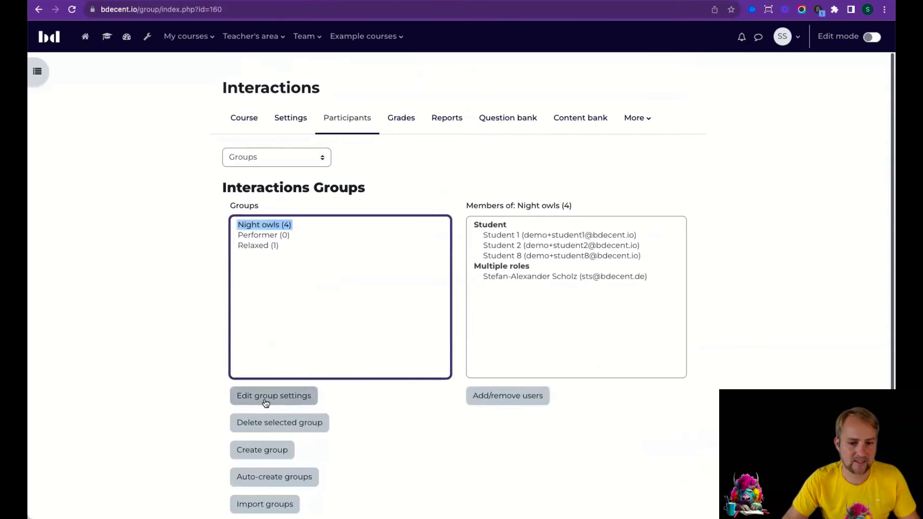
left_click(287, 390)
Step: Set group messaging to Yes for Night owls, add beast.png as its new picture, and save the changes
scroll(313, 294, "down", 4)
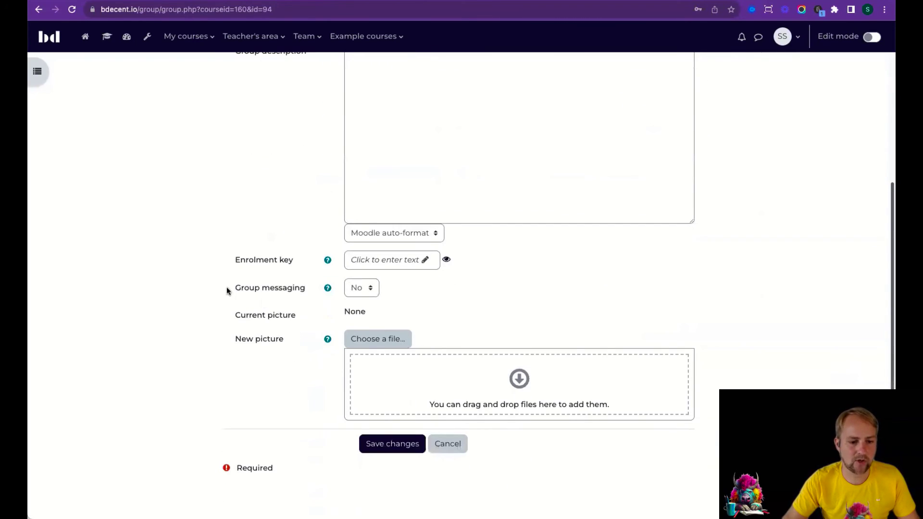
left_click_drag(226, 286, 340, 285)
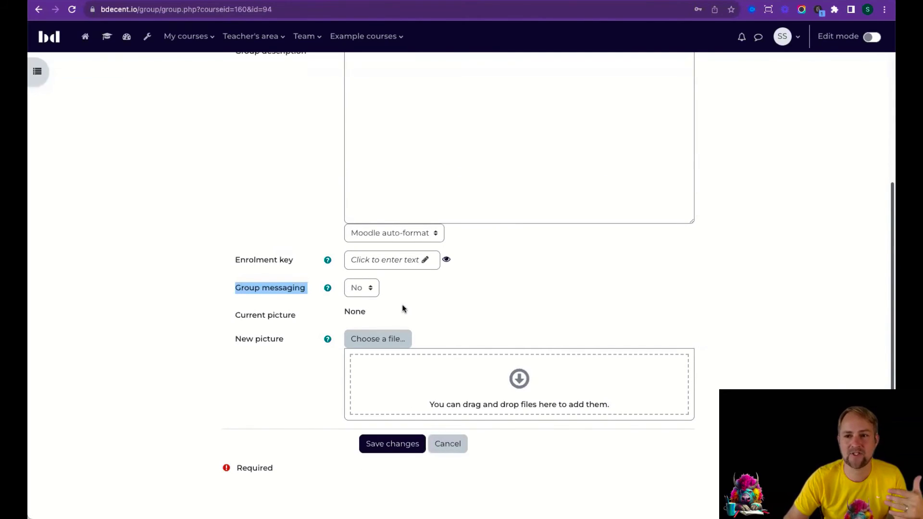
left_click(372, 292)
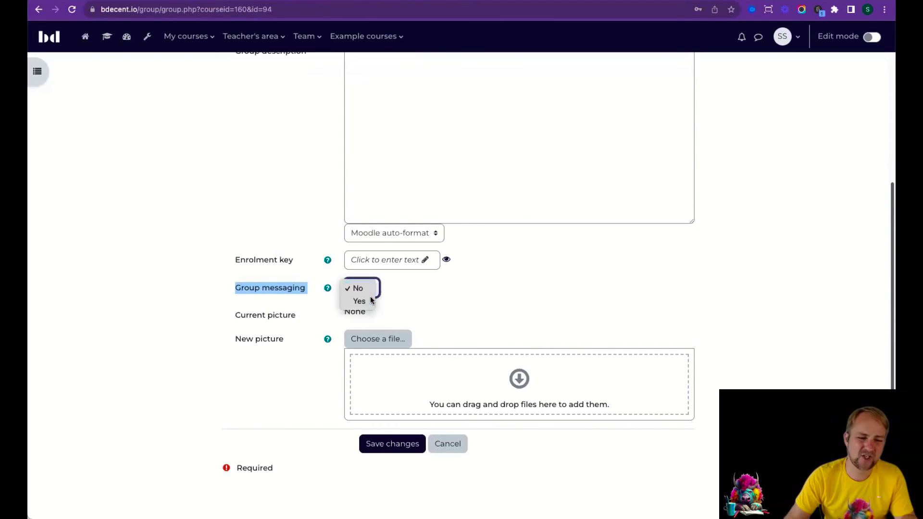
left_click(370, 296)
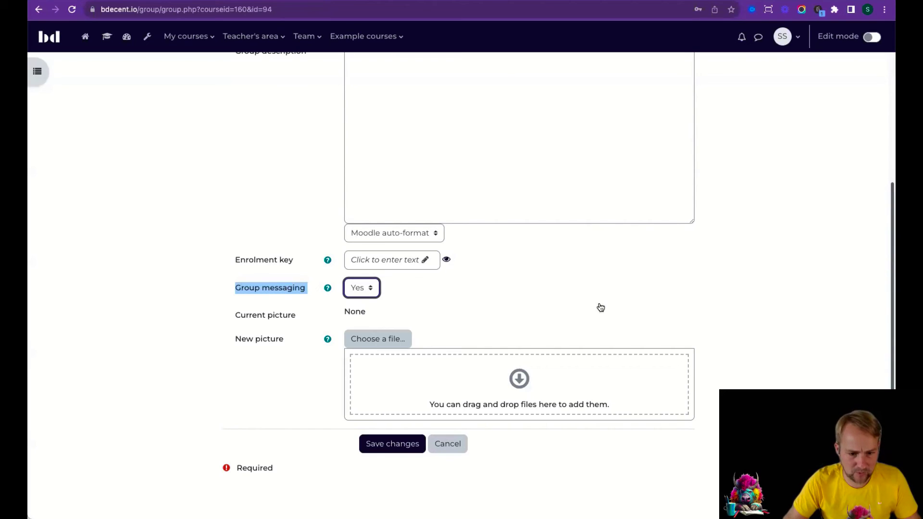
left_click_drag(601, 308, 439, 379)
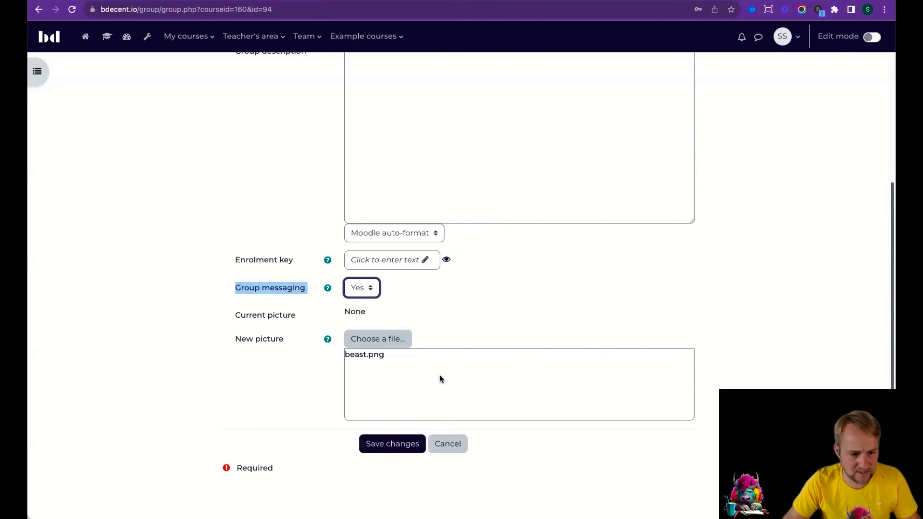
left_click(414, 443)
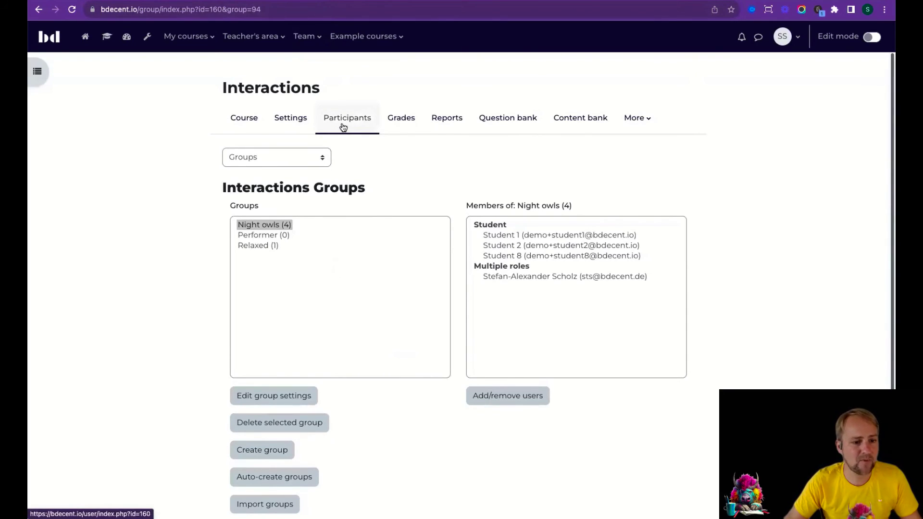
Step: Return to the course page and check the group conversations in messaging
left_click(240, 120)
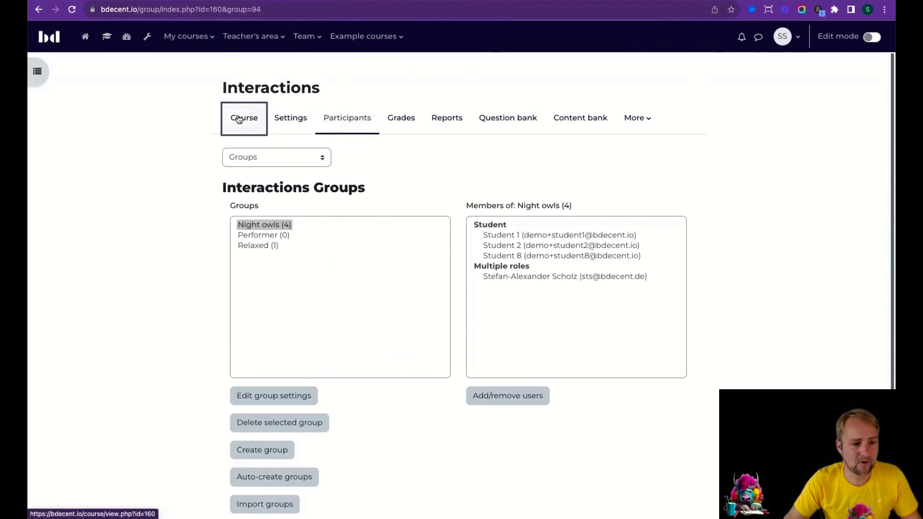
left_click(763, 40)
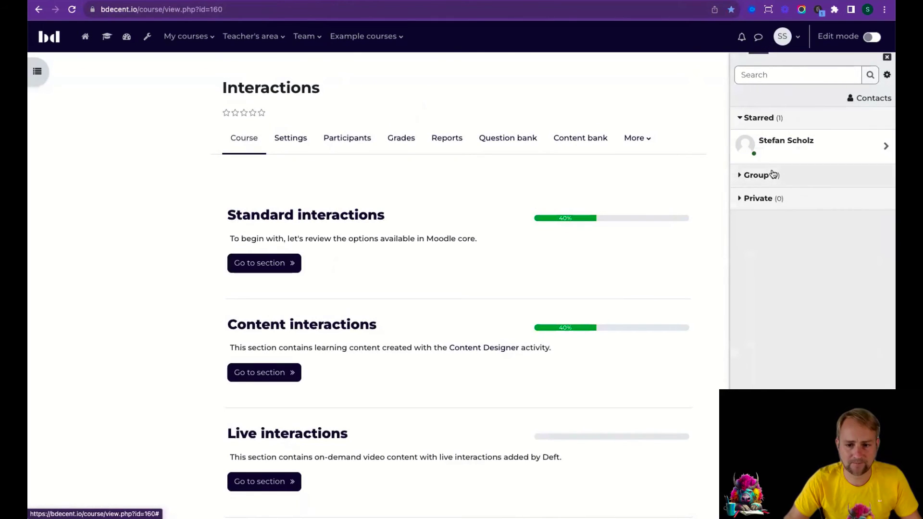
left_click(756, 175)
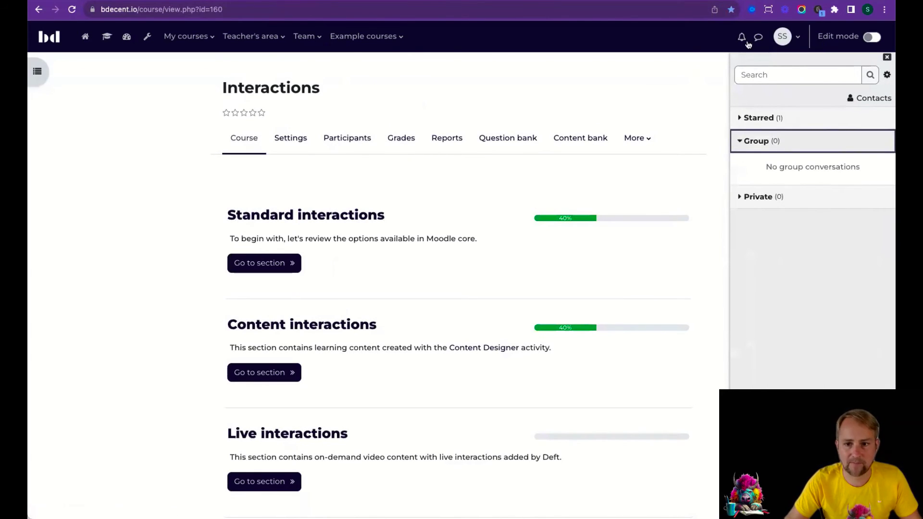
Step: Add the signed-in user's own account to the Night owls group in the participants list and save
left_click(337, 142)
scroll(384, 304, "down", 5)
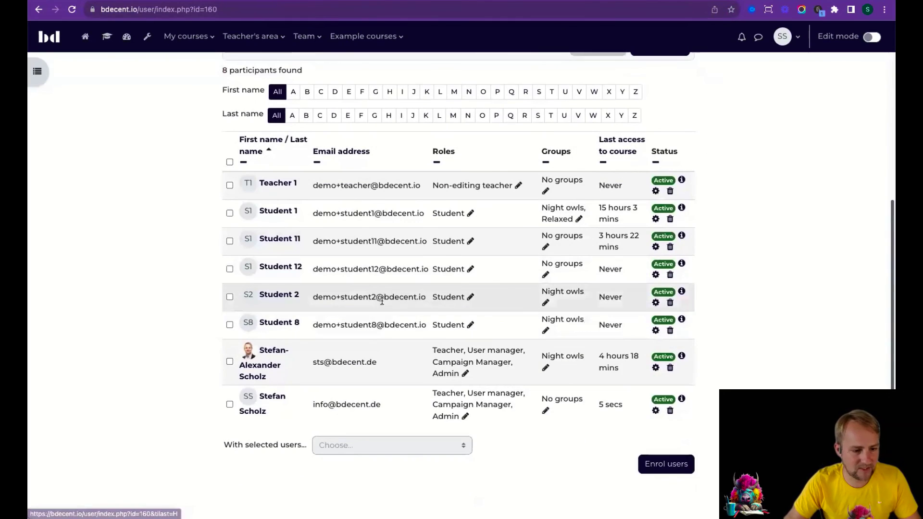
left_click(546, 413)
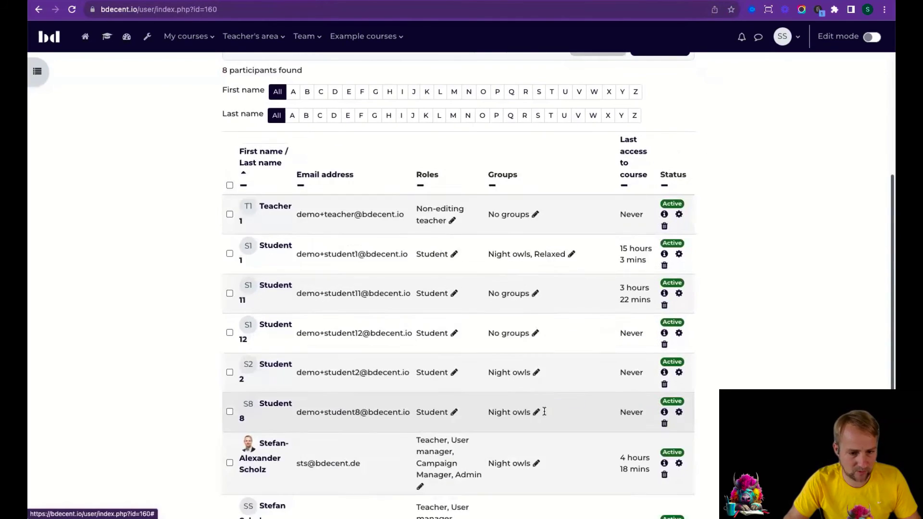
left_click(595, 413)
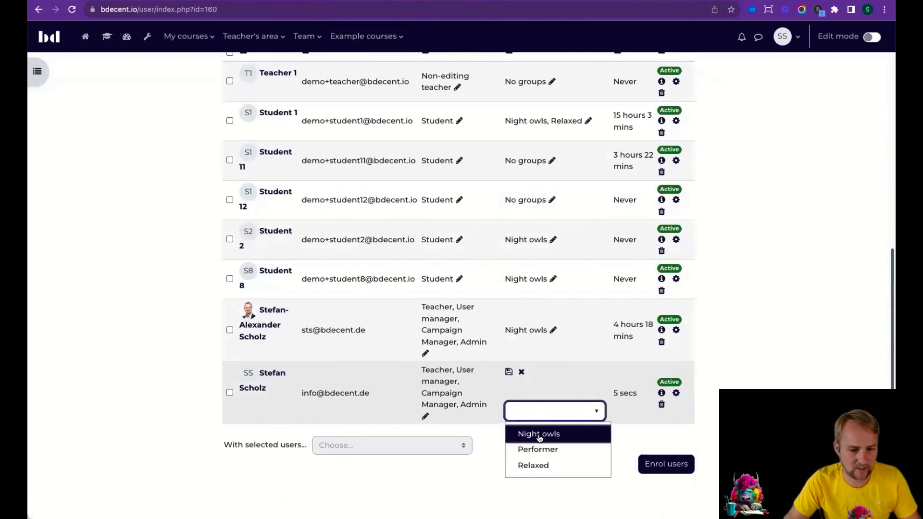
left_click(531, 434)
left_click(508, 372)
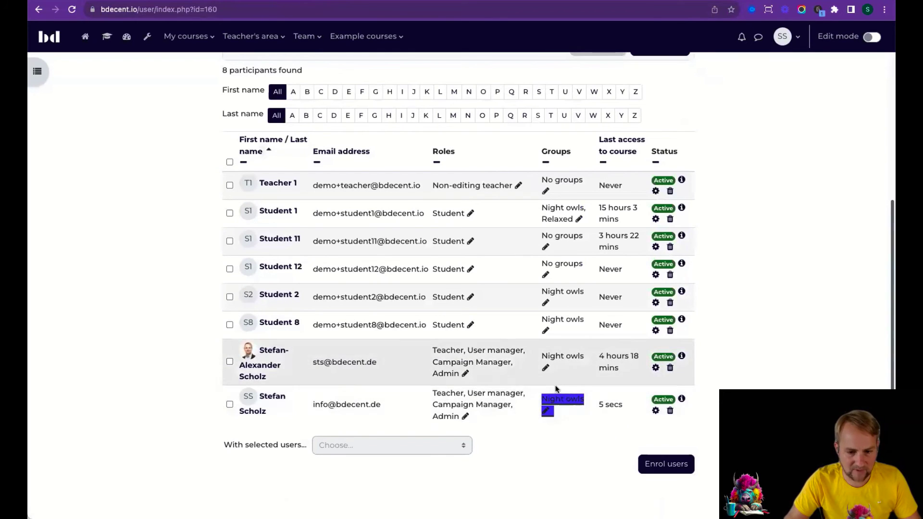
Step: From the course page, send "Hi students!" in the Night owls group conversation and view the conversation's participants
scroll(411, 130, "up", 5)
left_click(243, 118)
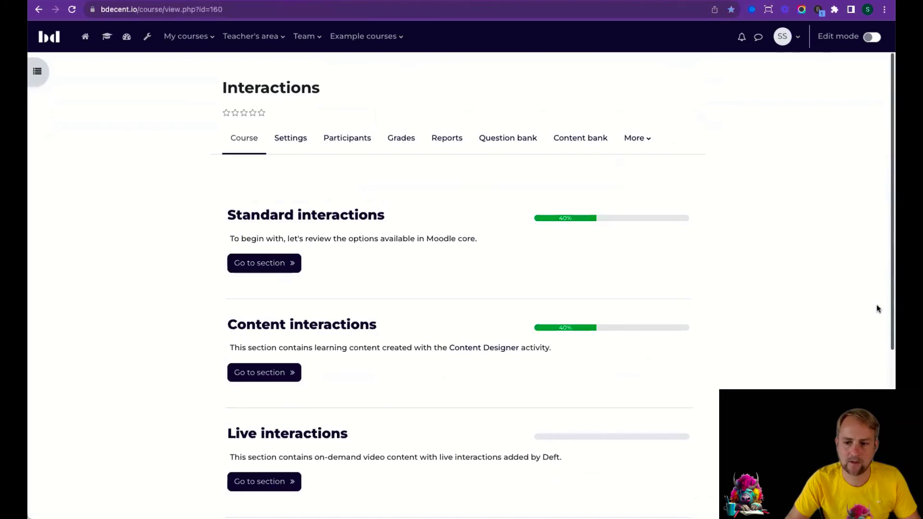
left_click(758, 37)
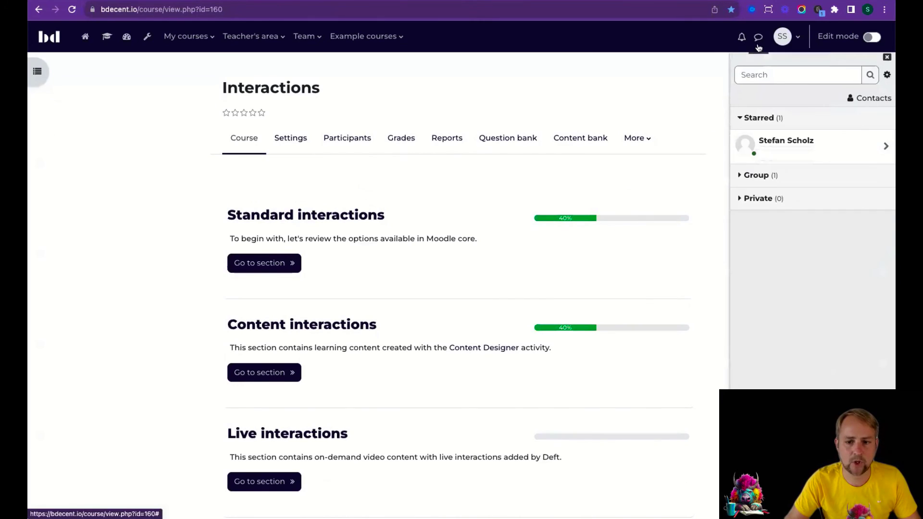
left_click(796, 177)
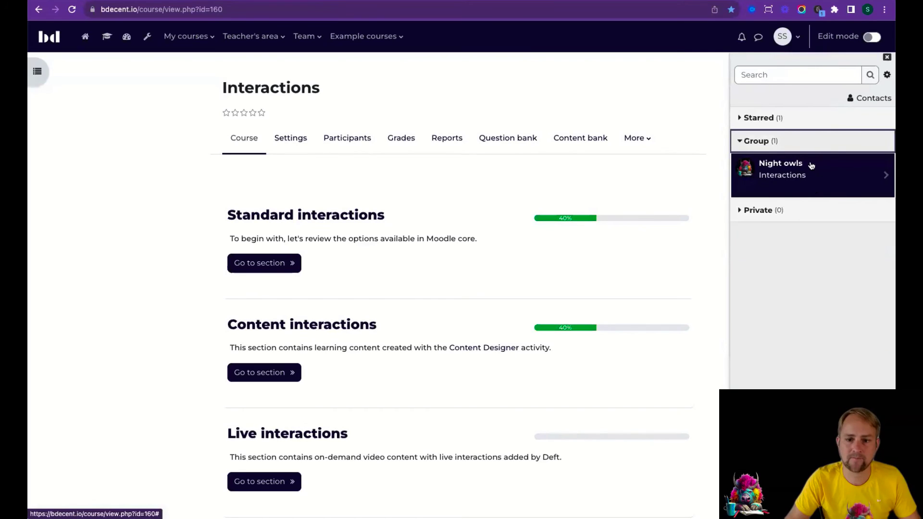
left_click(790, 179)
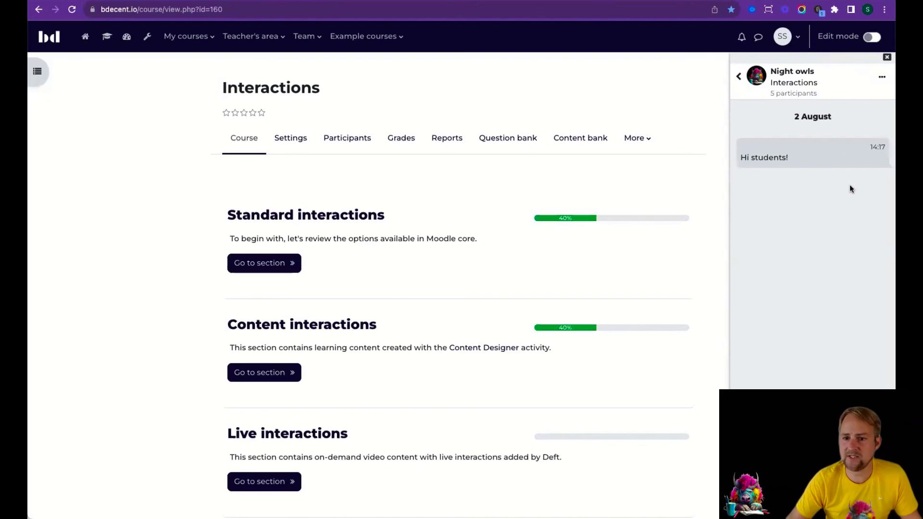
left_click(802, 96)
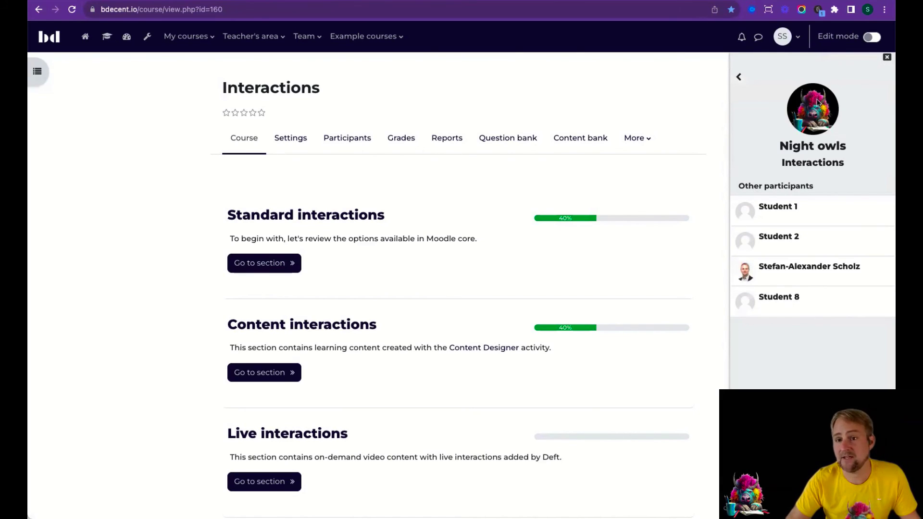
left_click(738, 76)
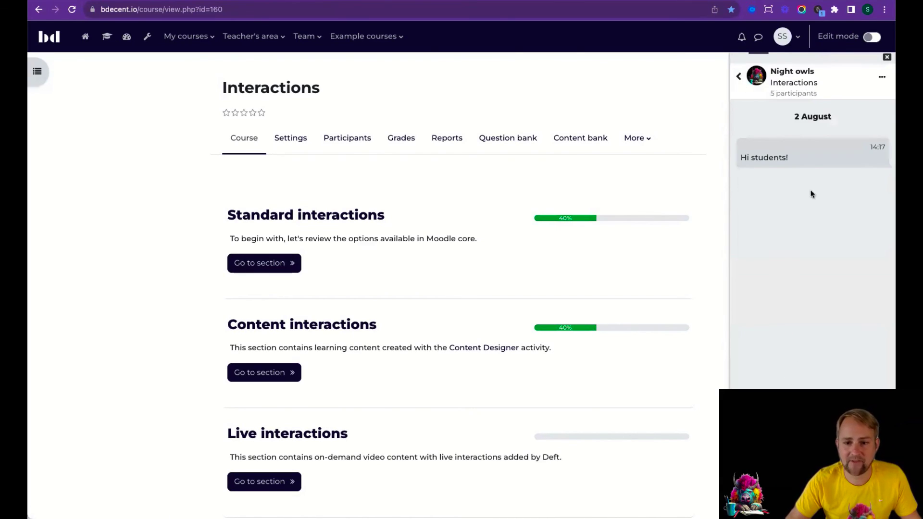
Step: In the course's participant groups, create a group named Course chat with group messaging set to Yes and save it
left_click(350, 146)
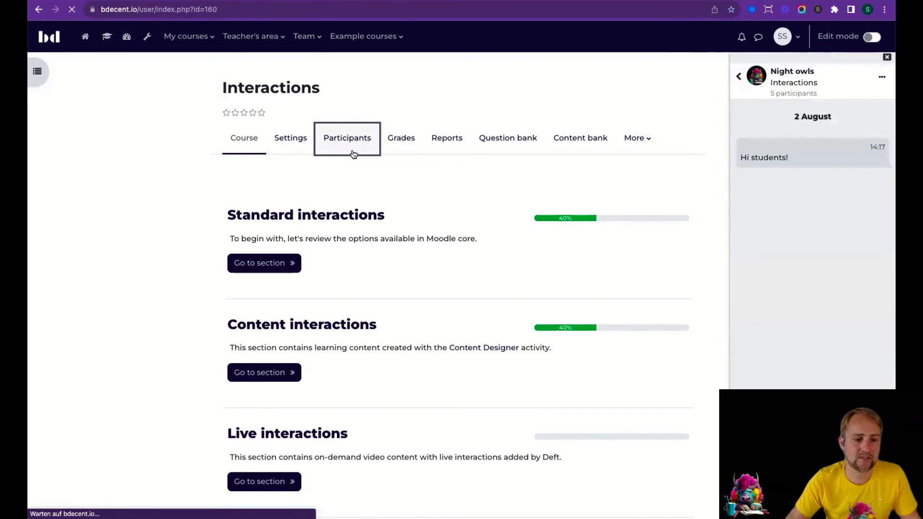
left_click(281, 155)
left_click(274, 194)
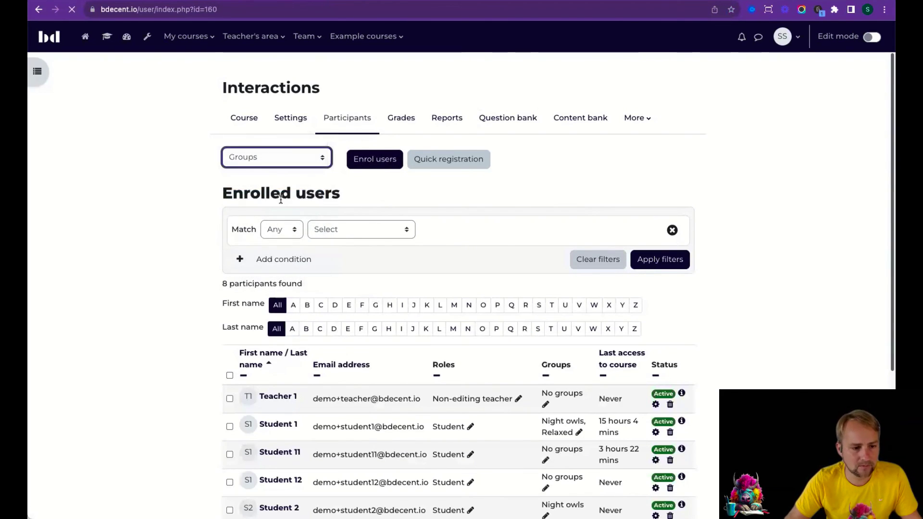
scroll(220, 319, "down", 2)
left_click(262, 398)
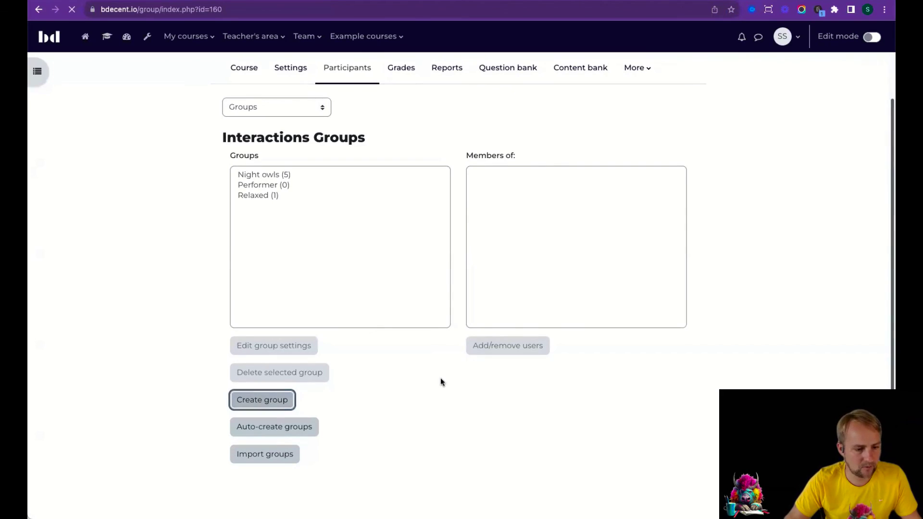
left_click(417, 171)
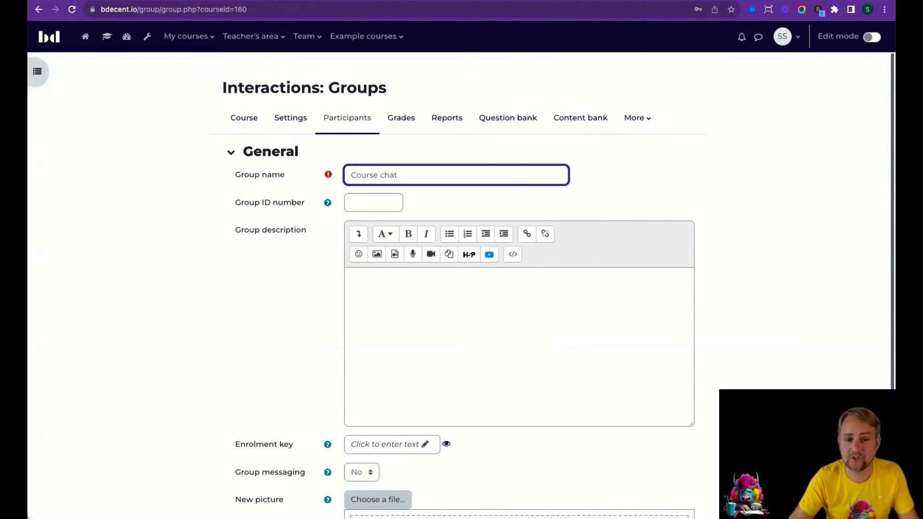
scroll(252, 271, "down", 3)
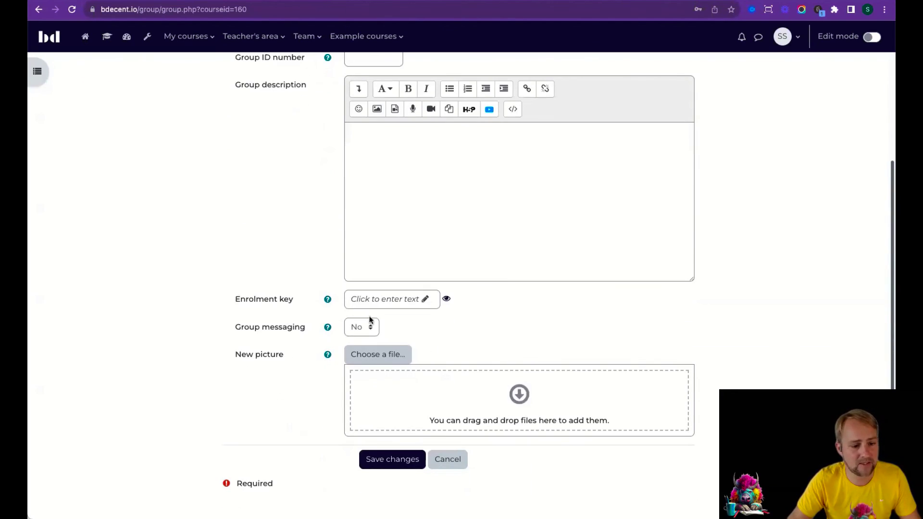
left_click(369, 325)
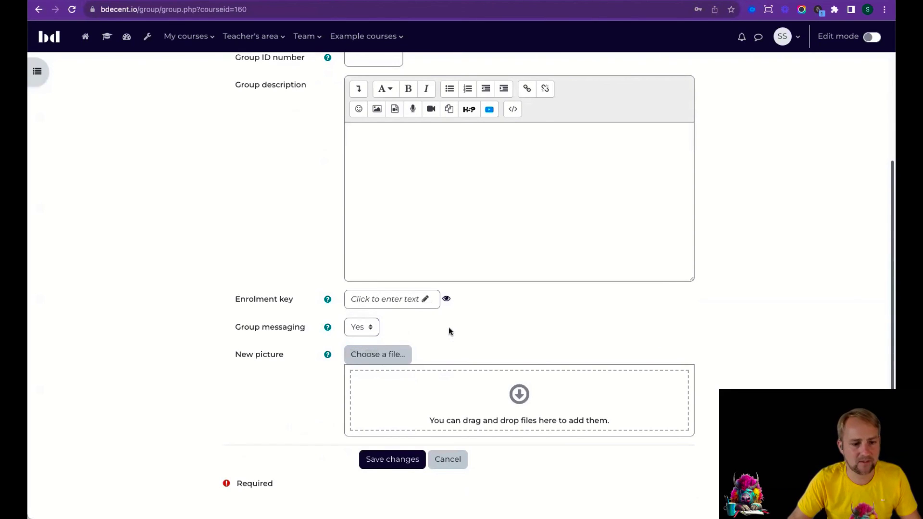
scroll(449, 330, "down", 1)
left_click(400, 439)
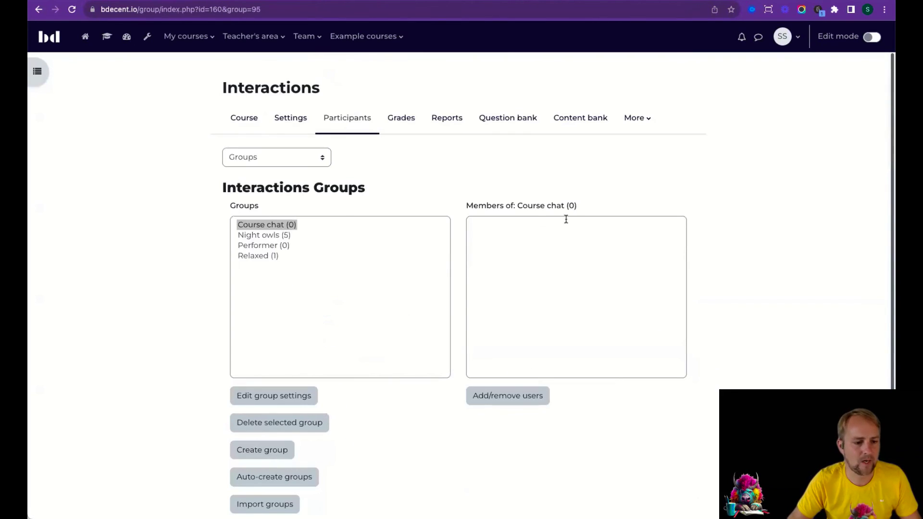
Step: Add all potential members, including the students, the non-editing teacher and the multiple-role users, to the Course chat group
left_click(513, 394)
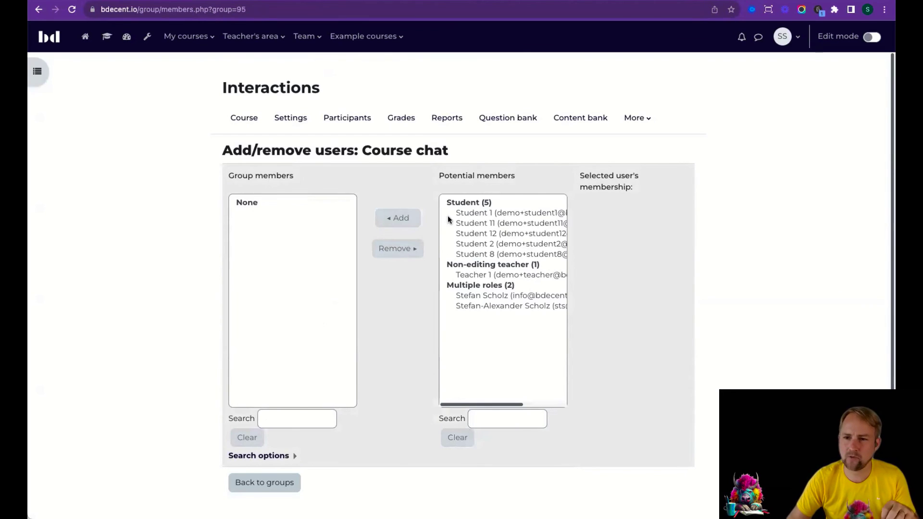
left_click(471, 213)
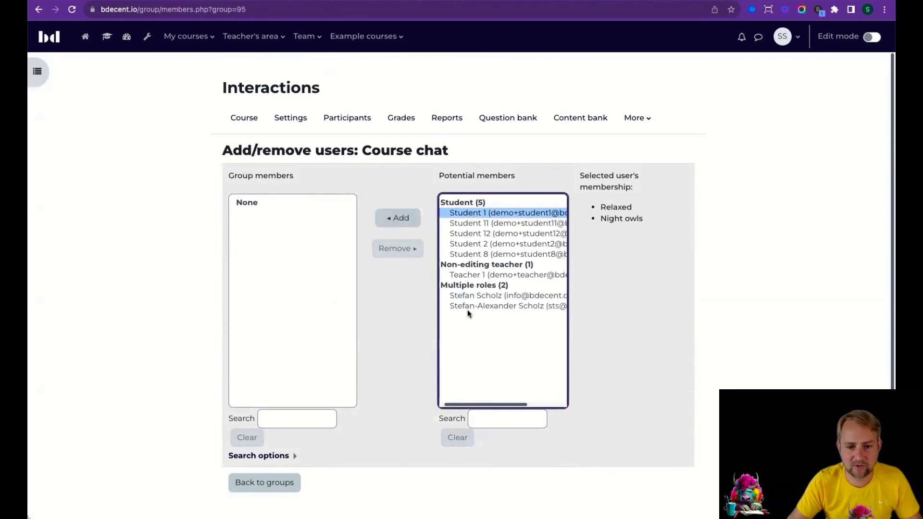
left_click(468, 306, "shift")
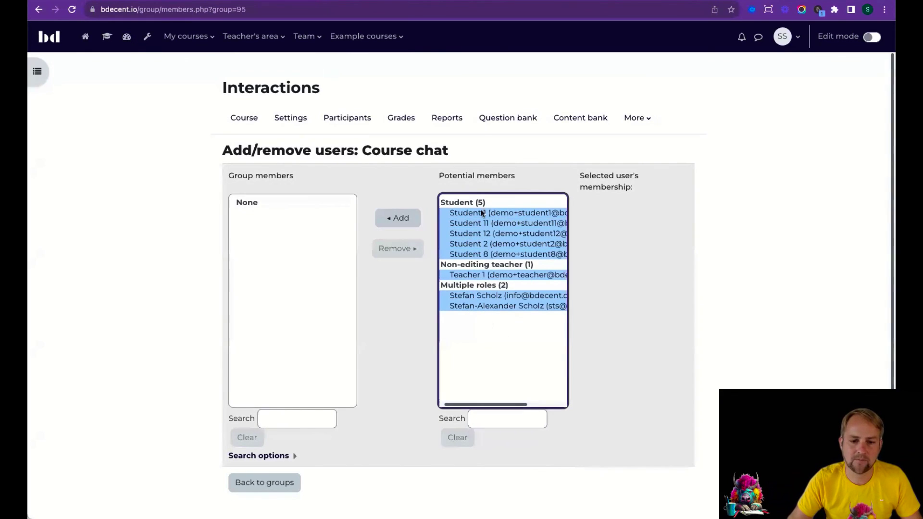
scroll(290, 456, "down", 1)
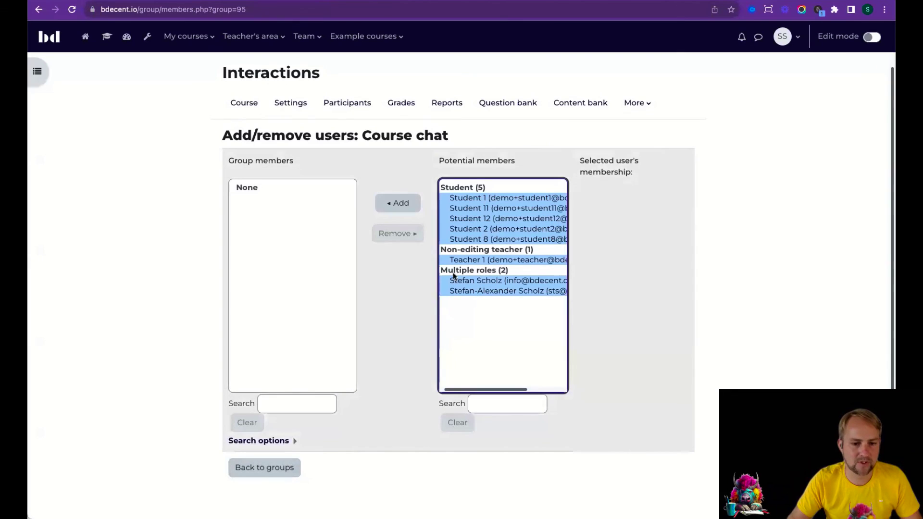
left_click(393, 202)
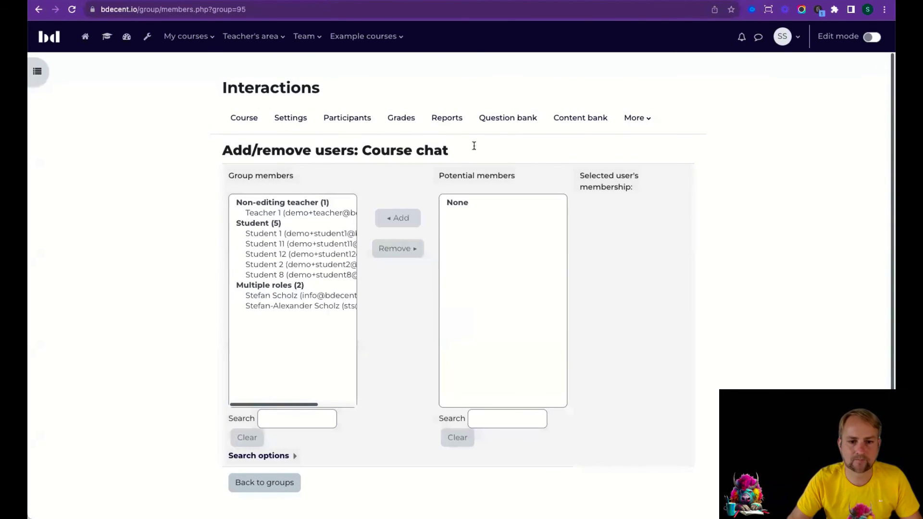
Step: Return to the course page and open the Course chat group conversation in messaging
key("Tab")
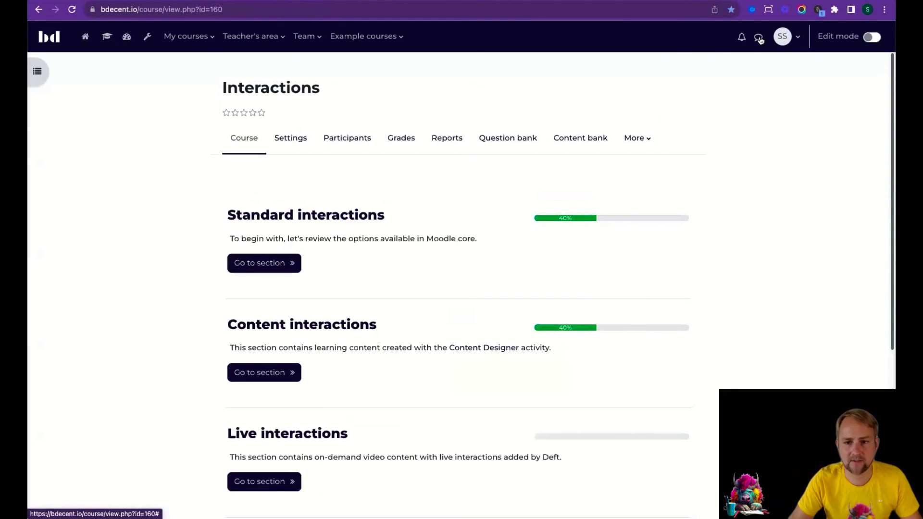
left_click(758, 38)
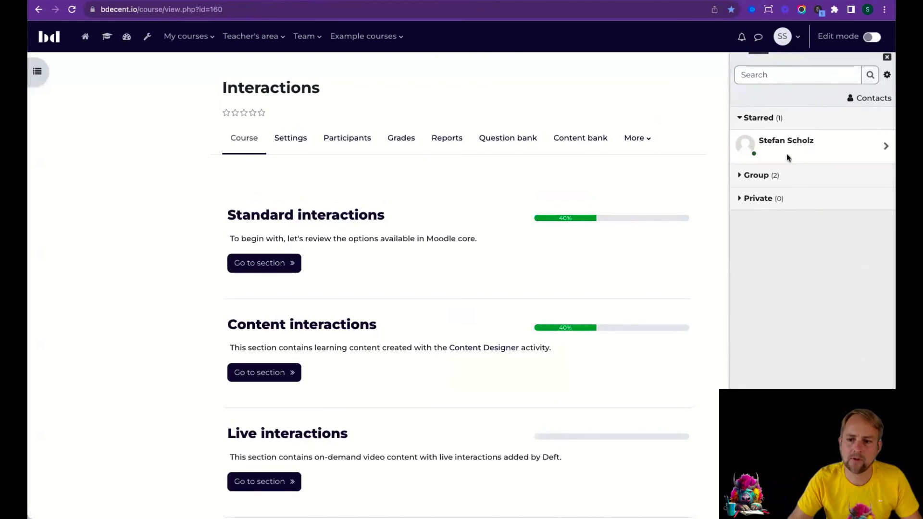
left_click(792, 177)
left_click(809, 225)
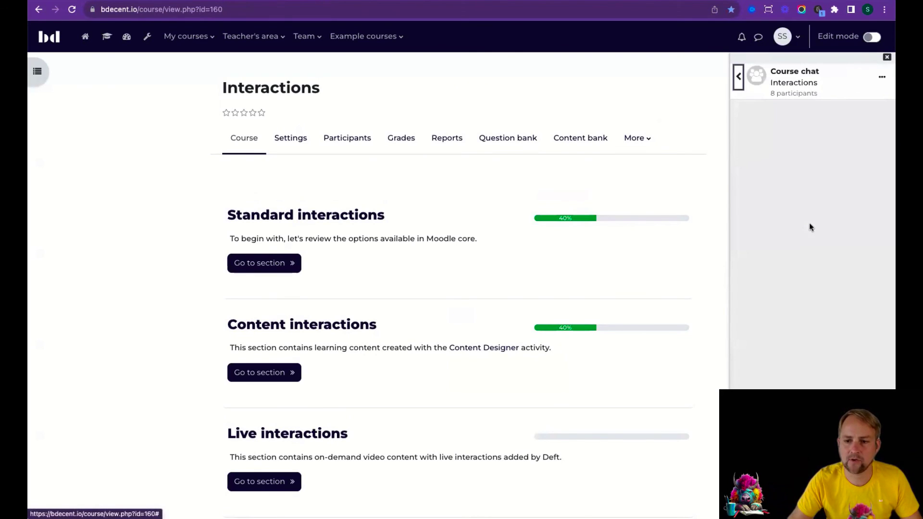